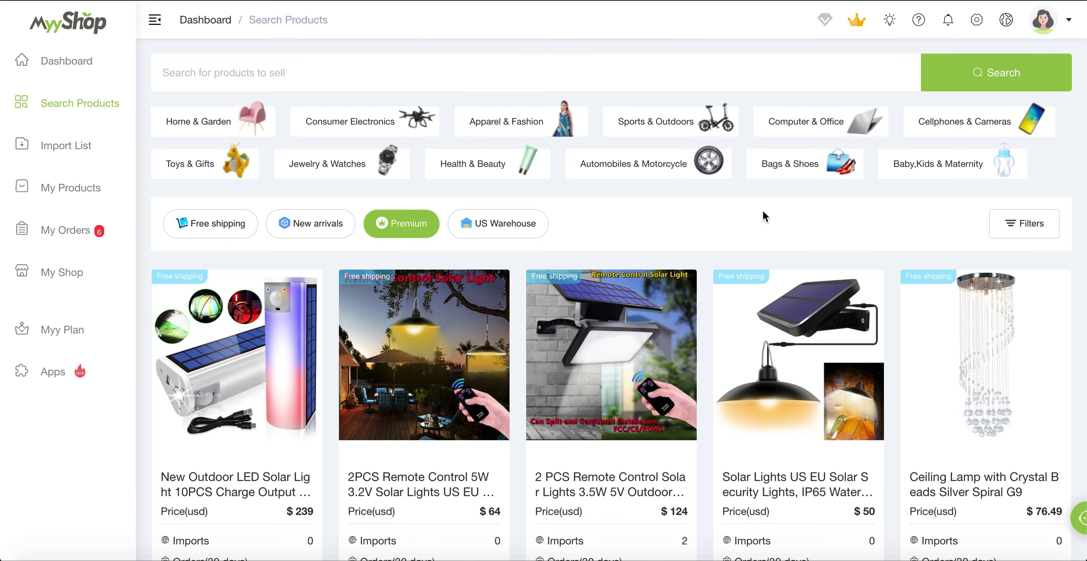
Step: Turn off the Premium filter and narrow the products to free-shipping new arrivals from the US Warehouse
{"action": "left_click", "coordinate": [386, 232]}
{"action": "scroll", "coordinate": [486, 247], "scroll_direction": "down", "scroll_amount": 10}
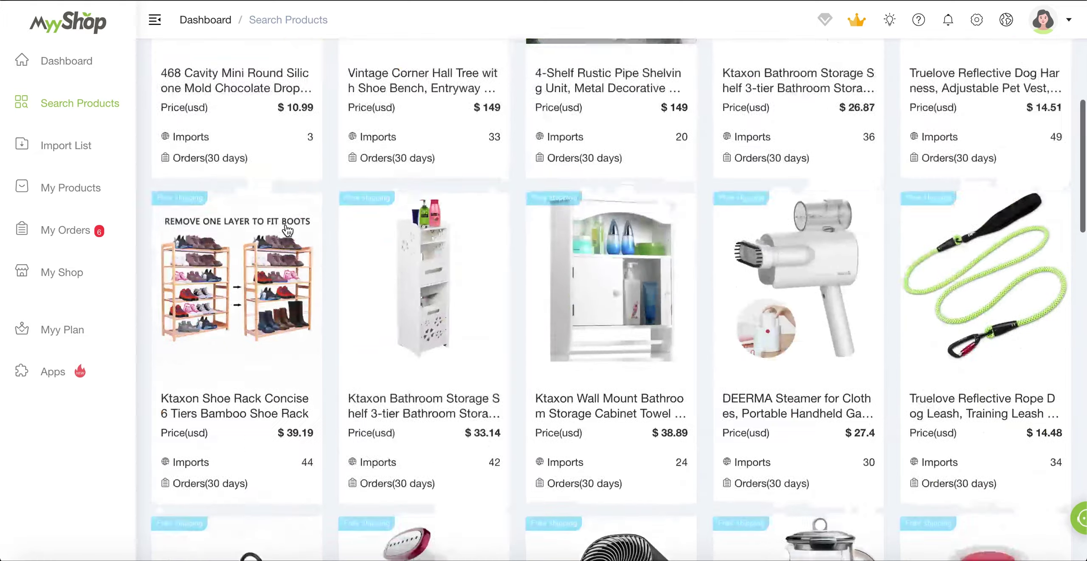
{"action": "scroll", "coordinate": [382, 238], "scroll_direction": "up", "scroll_amount": 10}
{"action": "left_click", "coordinate": [308, 224]}
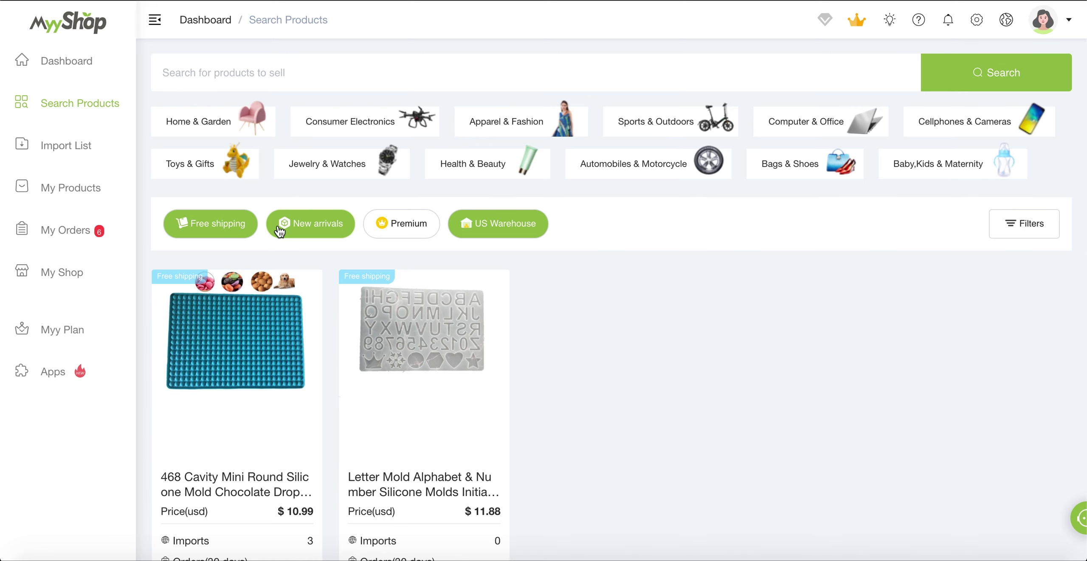
Step: Expand the additional product filters and limit the price to $50 & above
{"action": "left_click", "coordinate": [1029, 230]}
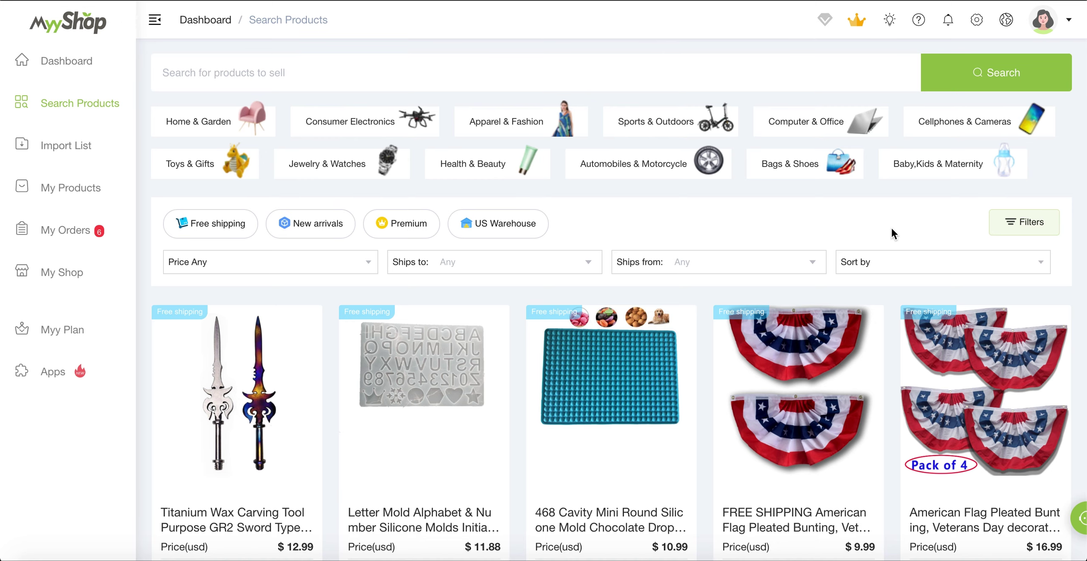
{"action": "left_click", "coordinate": [315, 262]}
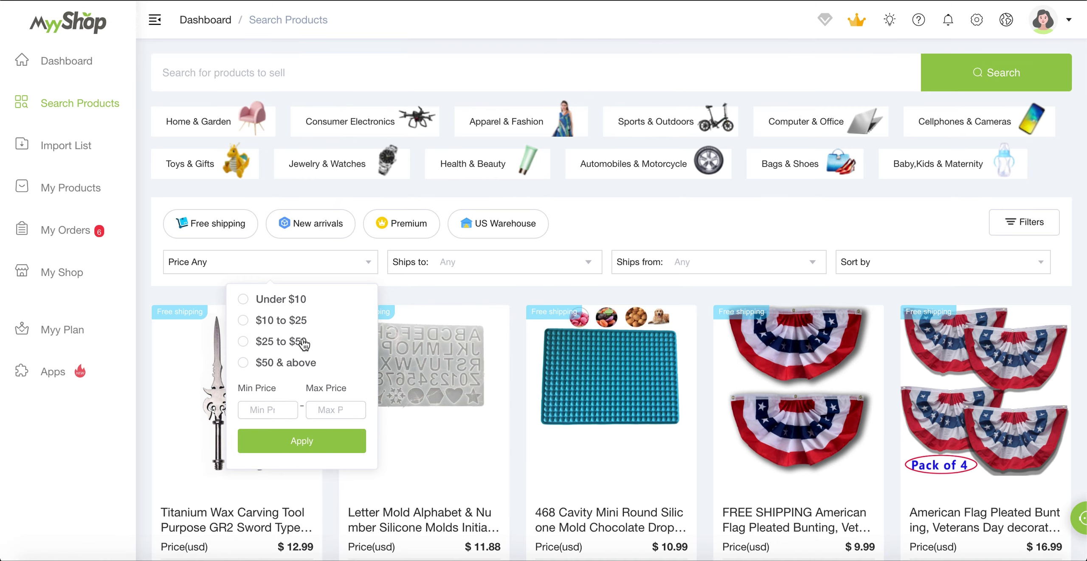
{"action": "left_click", "coordinate": [288, 368]}
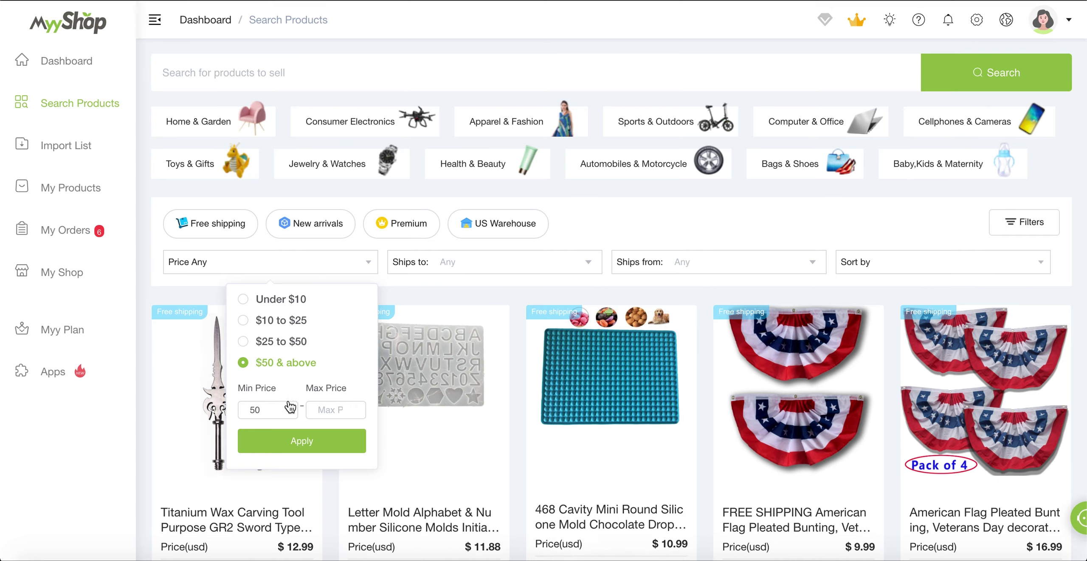
{"action": "left_click", "coordinate": [296, 440]}
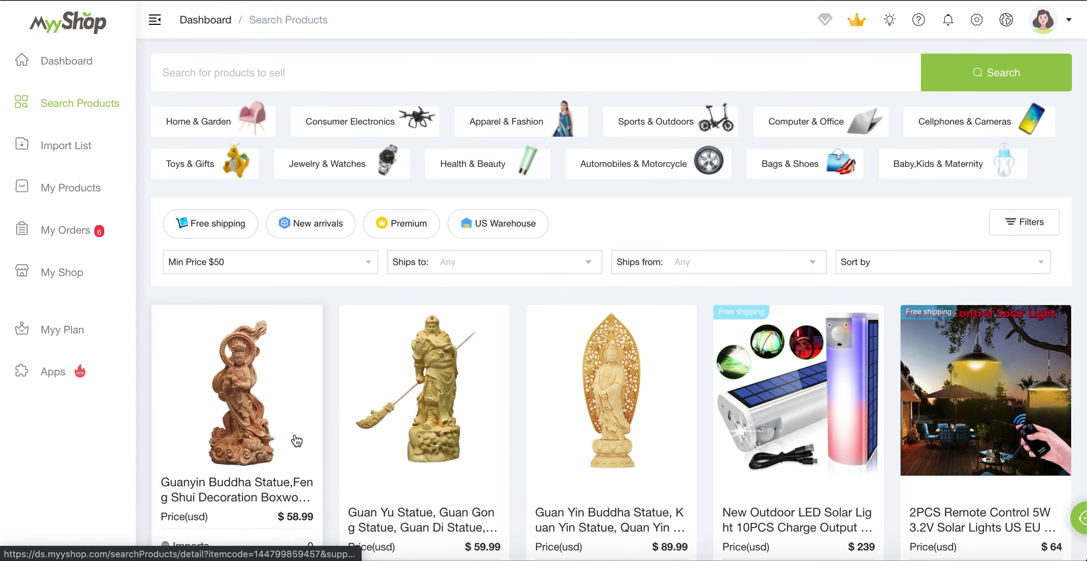
Step: Filter the products by US Warehouse and set the destination country to France
{"action": "left_click", "coordinate": [498, 223]}
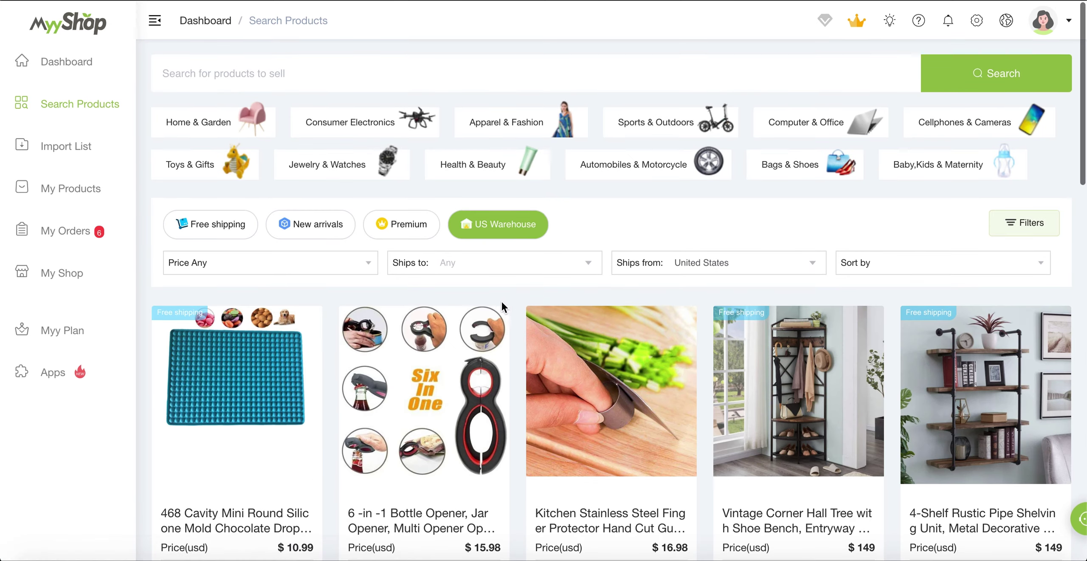
{"action": "left_click", "coordinate": [487, 272]}
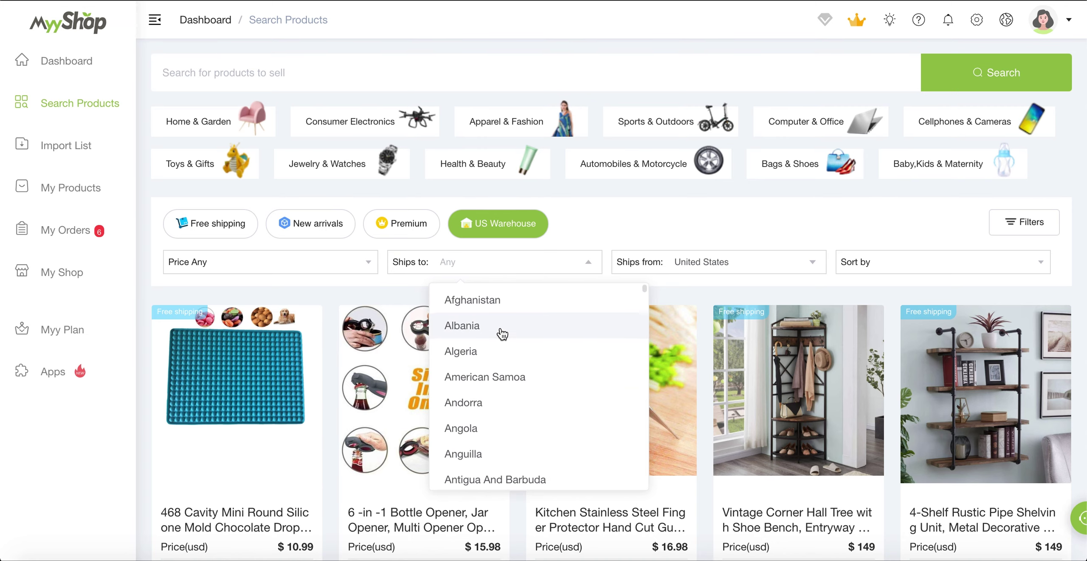
{"action": "scroll", "coordinate": [499, 333], "scroll_direction": "down", "scroll_amount": 10}
{"action": "scroll", "coordinate": [502, 333], "scroll_direction": "down", "scroll_amount": 14}
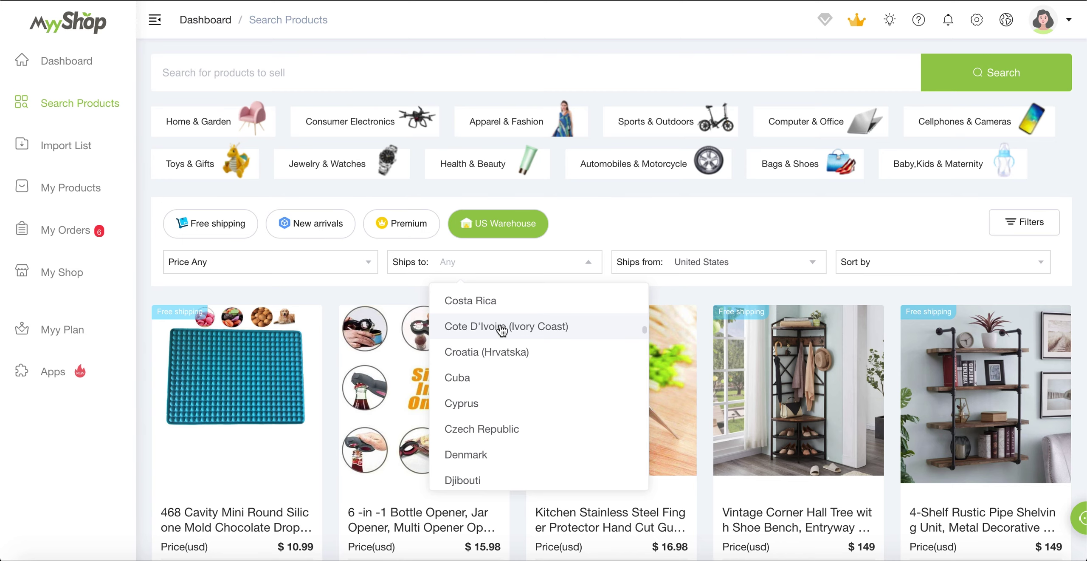
{"action": "type", "text": "fran"}
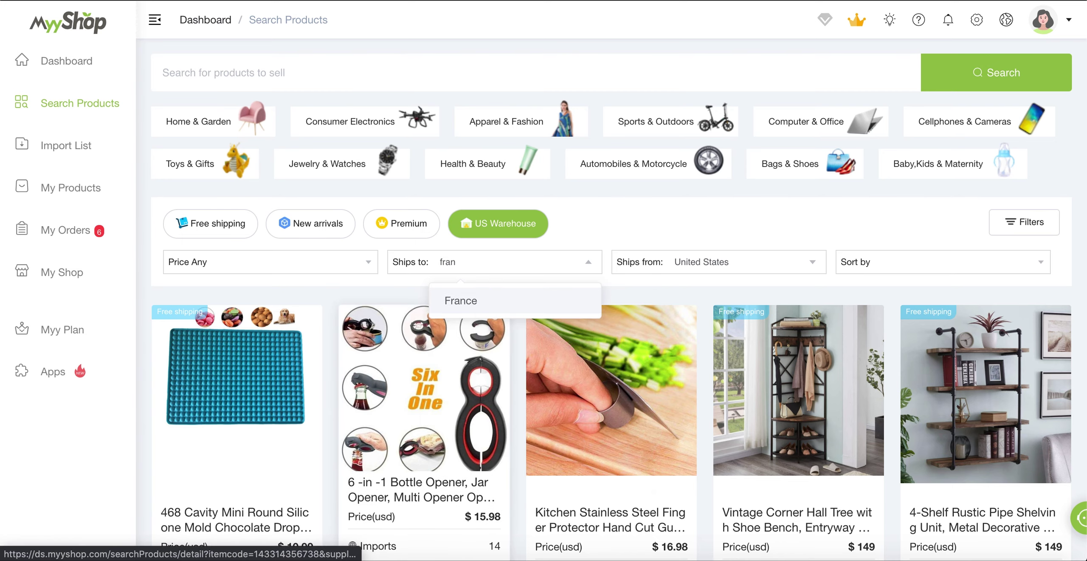
{"action": "left_click", "coordinate": [486, 299]}
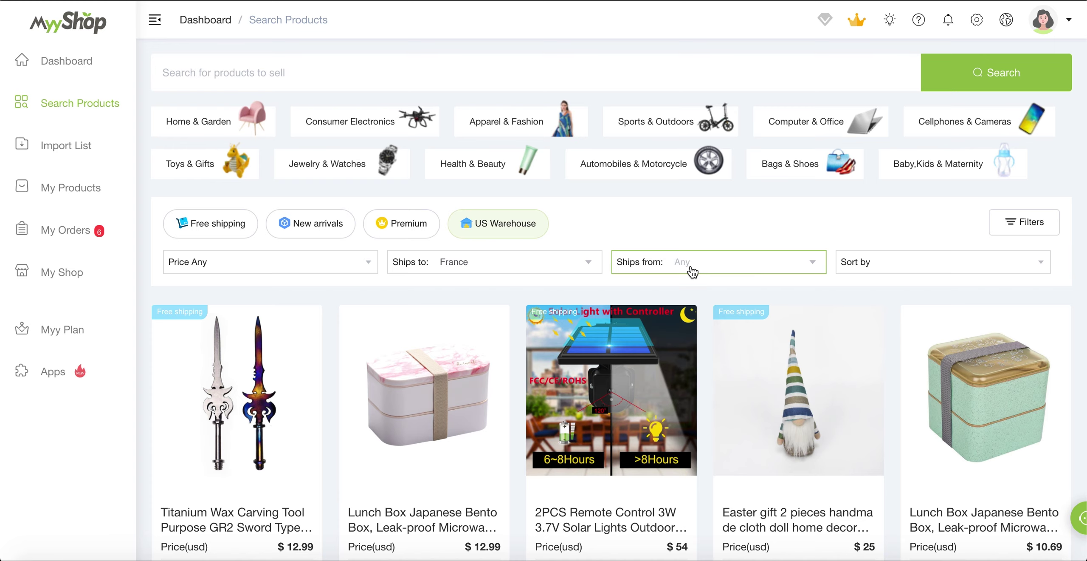
Step: Check the origin country options and examine the products that ship to France
{"action": "left_click", "coordinate": [716, 272]}
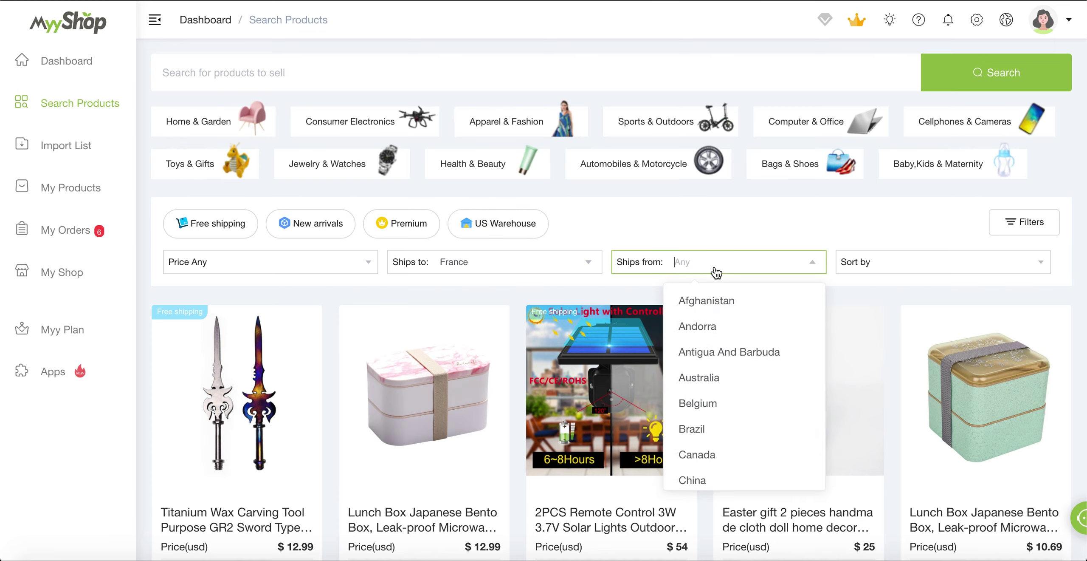
{"action": "left_click", "coordinate": [729, 238]}
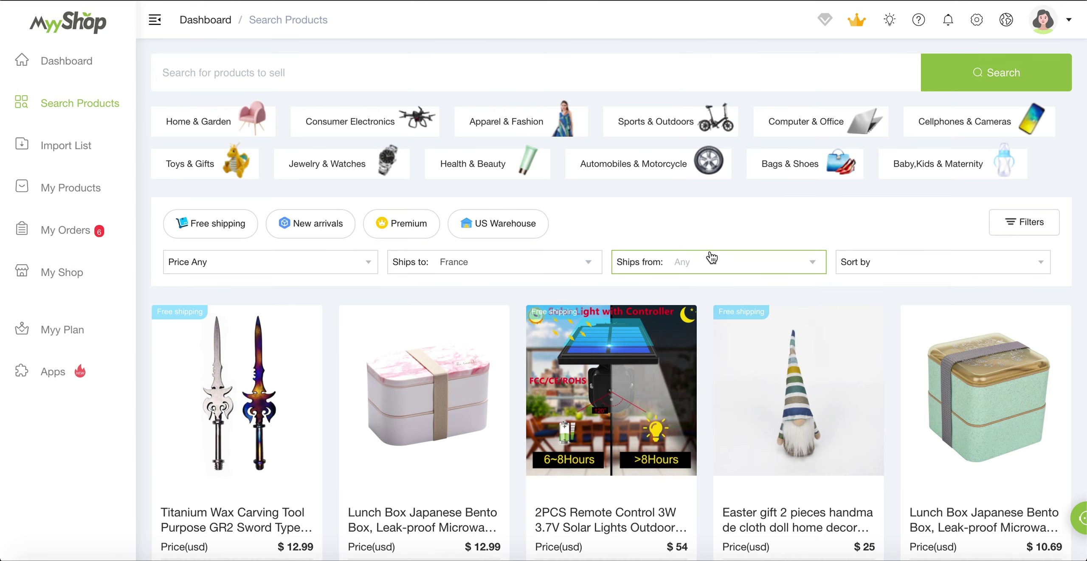
{"action": "scroll", "coordinate": [582, 317], "scroll_direction": "down", "scroll_amount": 6}
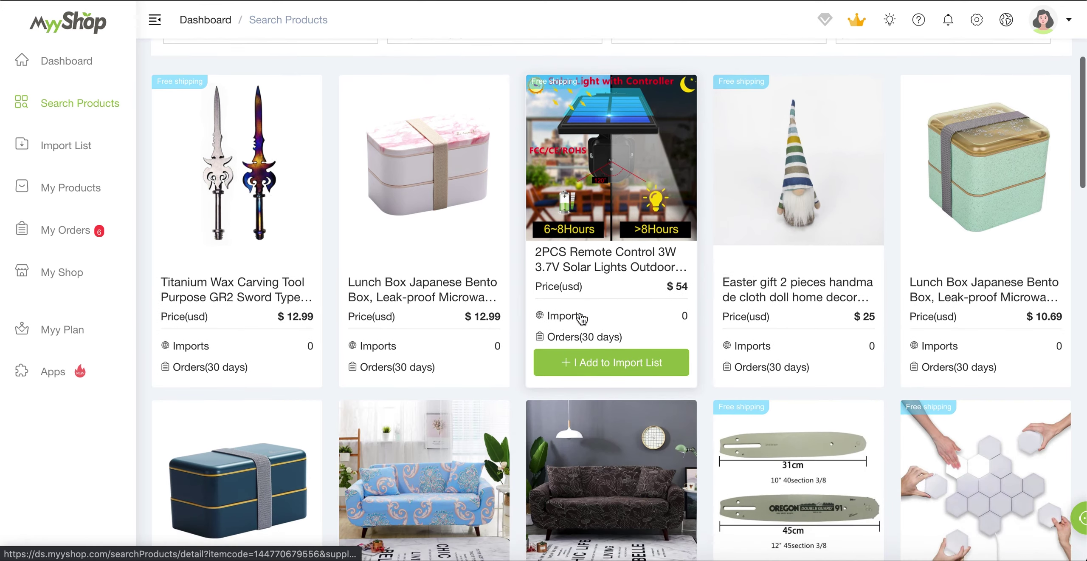
{"action": "scroll", "coordinate": [584, 316], "scroll_direction": "up", "scroll_amount": 6}
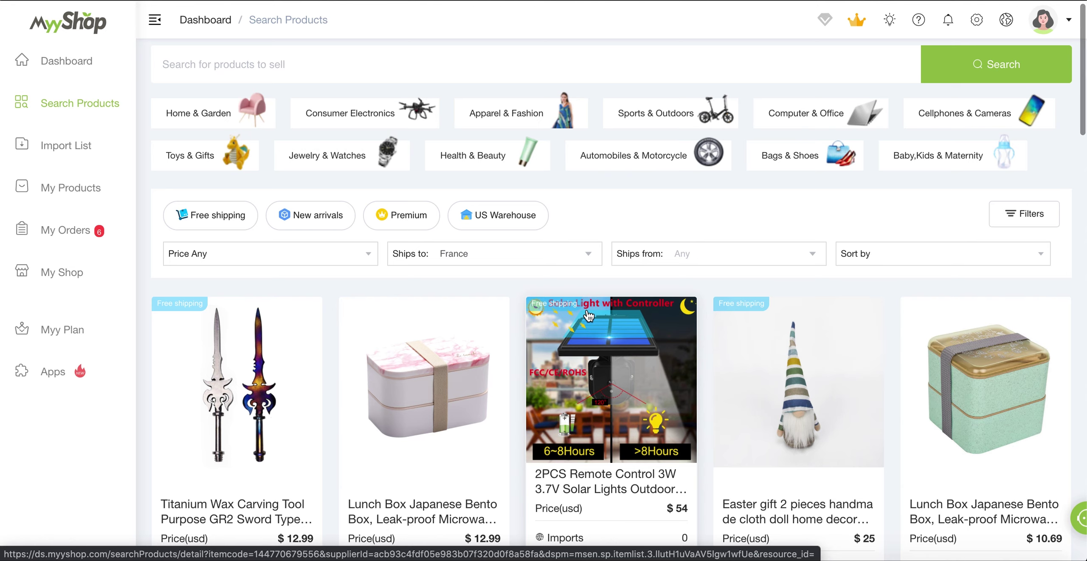
{"action": "scroll", "coordinate": [654, 321], "scroll_direction": "down", "scroll_amount": 1}
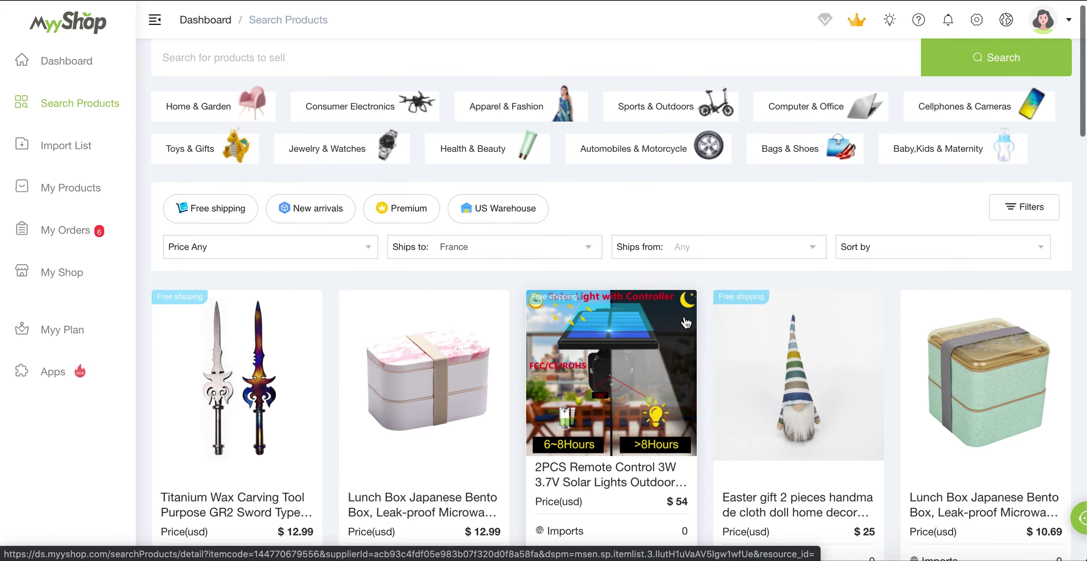
{"action": "scroll", "coordinate": [662, 319], "scroll_direction": "down", "scroll_amount": 3}
{"action": "scroll", "coordinate": [675, 314], "scroll_direction": "up", "scroll_amount": 3}
{"action": "scroll", "coordinate": [673, 309], "scroll_direction": "up", "scroll_amount": 1}
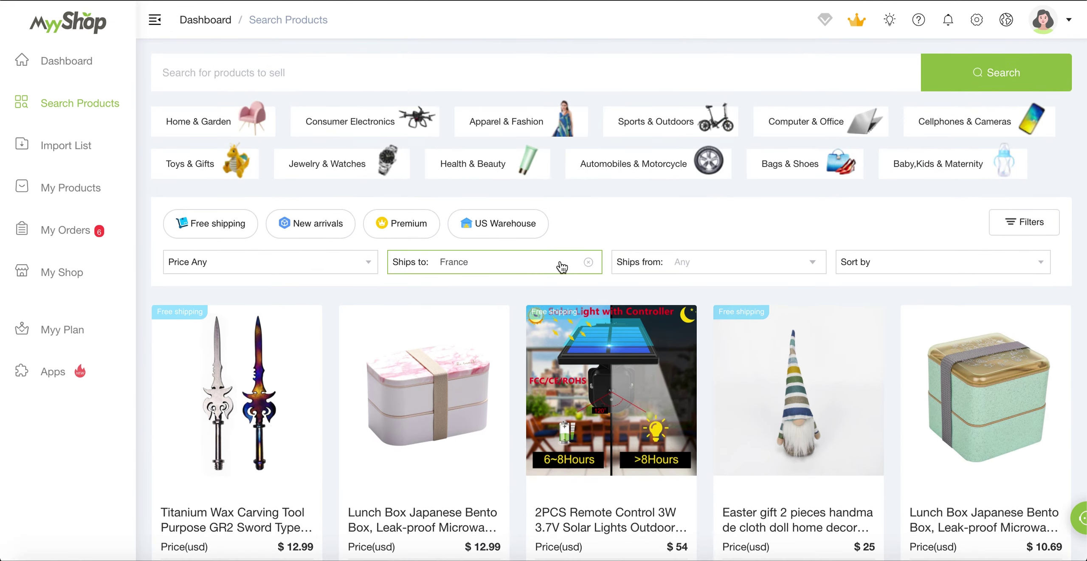
Step: Clear the France destination filter and sort the products by Best Match
{"action": "left_click", "coordinate": [555, 267]}
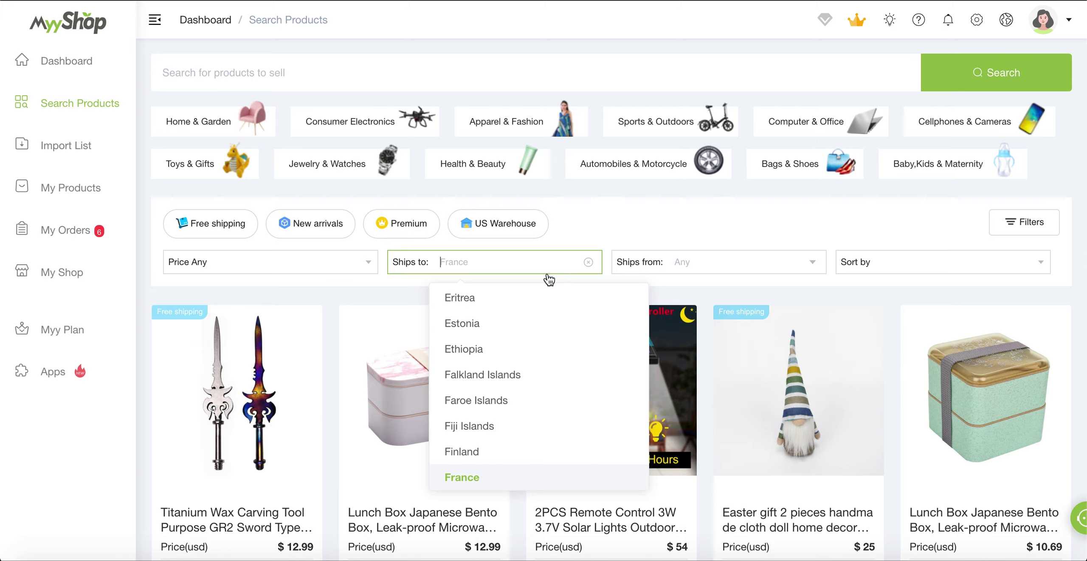
{"action": "left_click", "coordinate": [588, 262]}
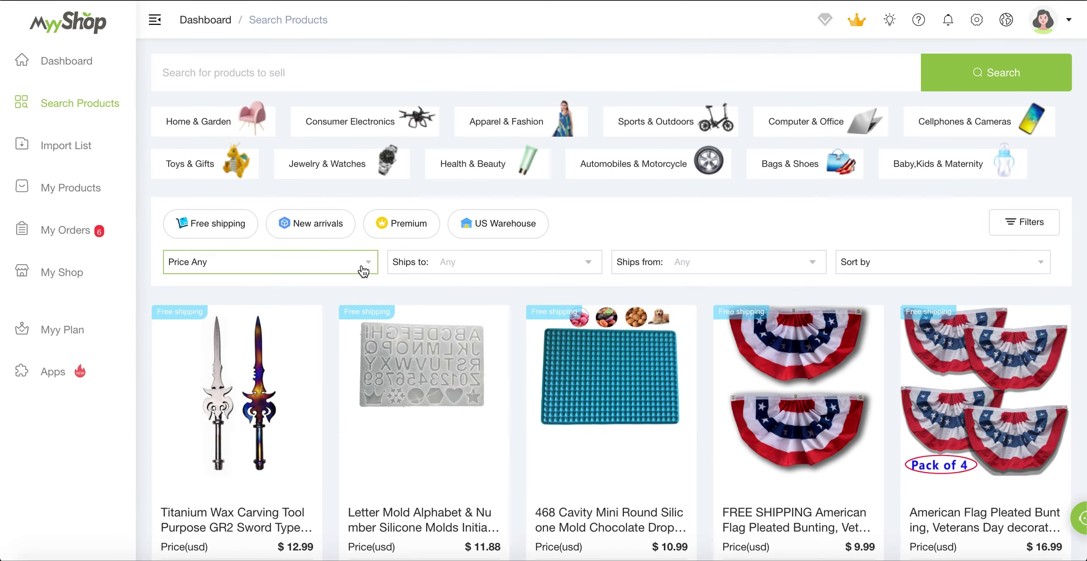
{"action": "left_click", "coordinate": [812, 266]}
{"action": "left_click", "coordinate": [813, 261]}
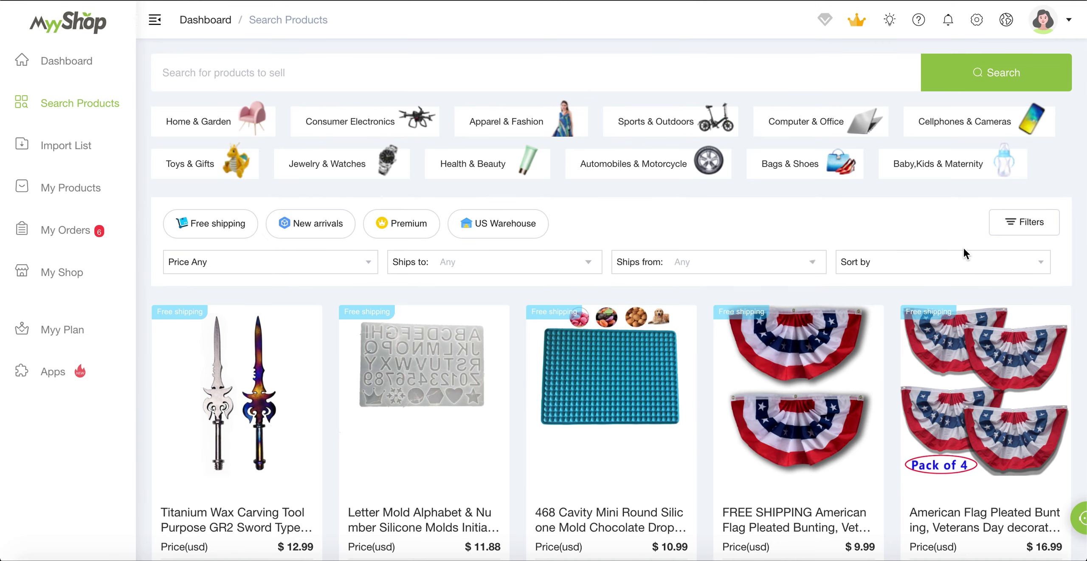
{"action": "left_click", "coordinate": [925, 269]}
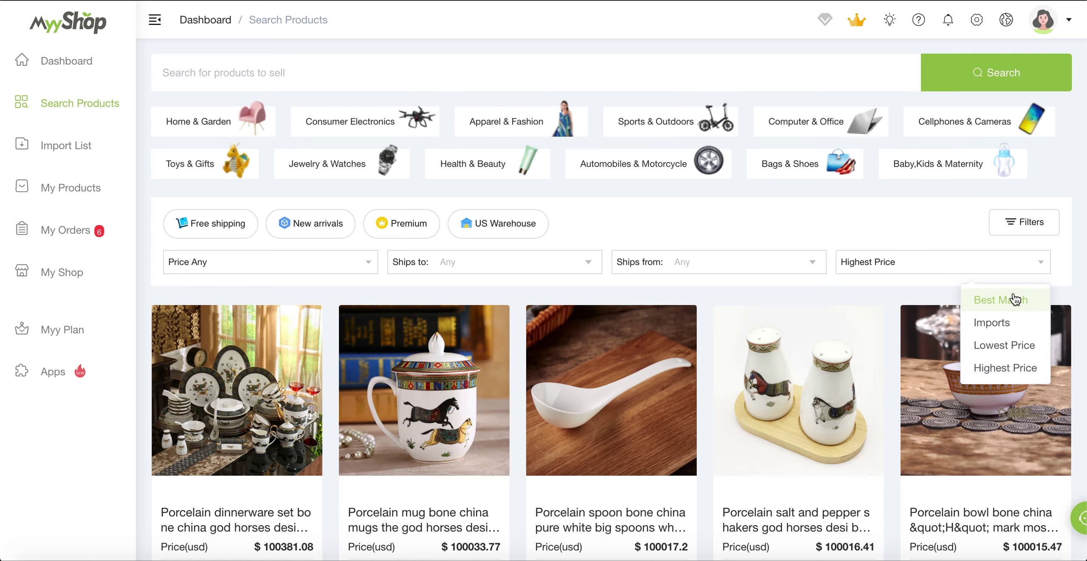
{"action": "left_click", "coordinate": [1006, 301]}
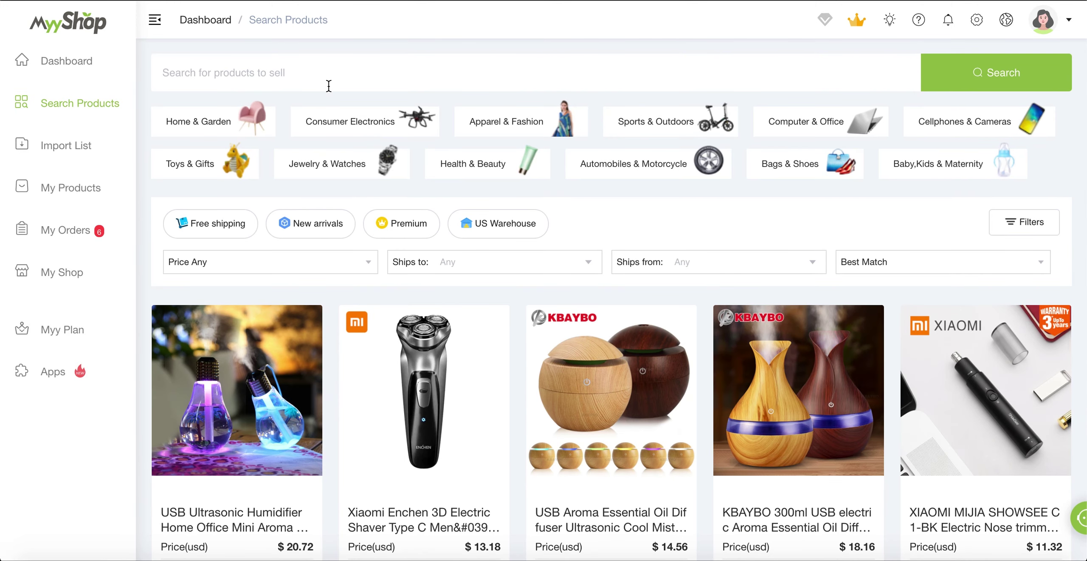
Step: Search the product catalog for "yoga"
{"action": "left_click", "coordinate": [275, 75]}
{"action": "type", "text": "yo"}
{"action": "key", "text": "BackSpace"}
{"action": "key", "text": "BackSpace"}
{"action": "type", "text": "y"}
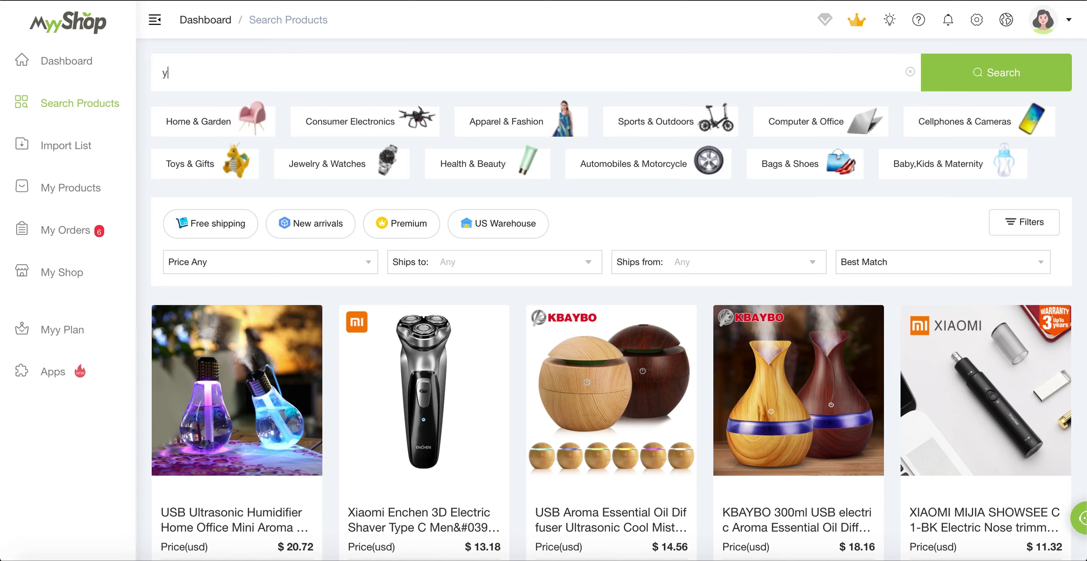
{"action": "type", "text": "ogA"}
{"action": "key", "text": "BackSpace"}
{"action": "type", "text": "a"}
{"action": "key", "text": "Return"}
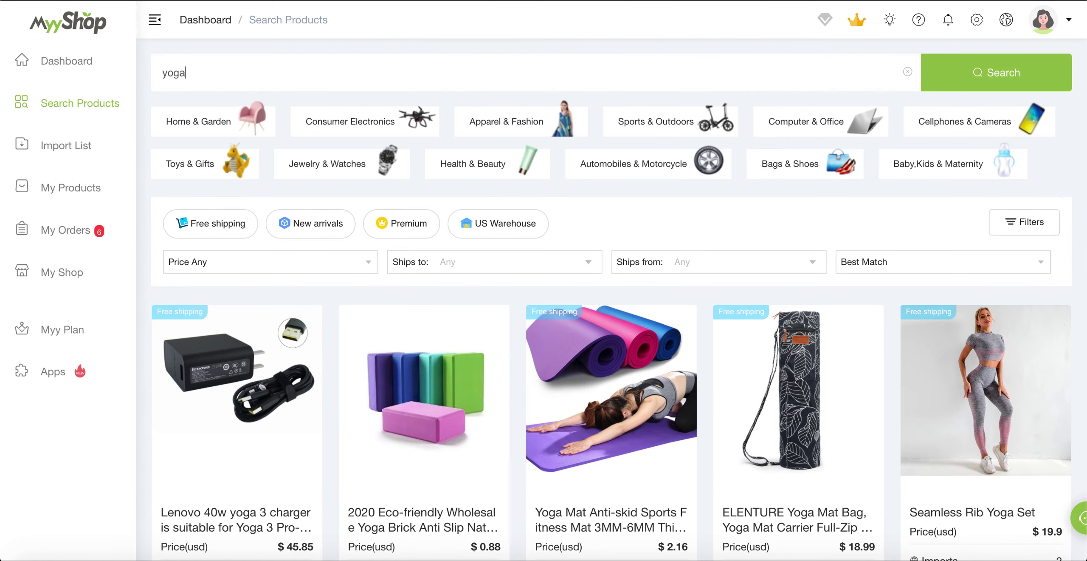
Step: Look through the yoga results and sort them by Lowest Price
{"action": "scroll", "coordinate": [365, 161], "scroll_direction": "down", "scroll_amount": 2}
{"action": "scroll", "coordinate": [365, 158], "scroll_direction": "down", "scroll_amount": 20}
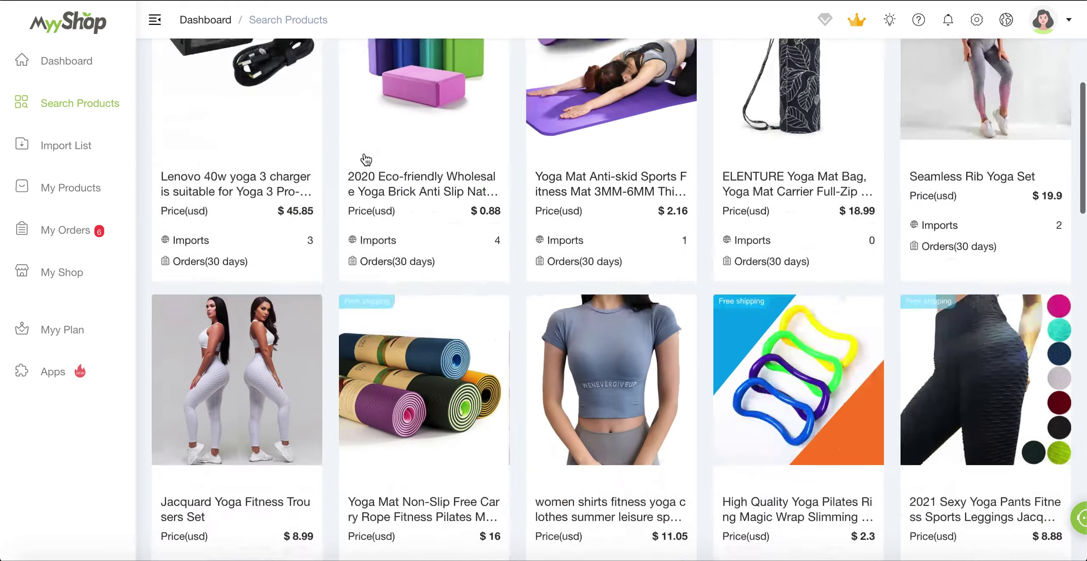
{"action": "scroll", "coordinate": [365, 158], "scroll_direction": "down", "scroll_amount": 10}
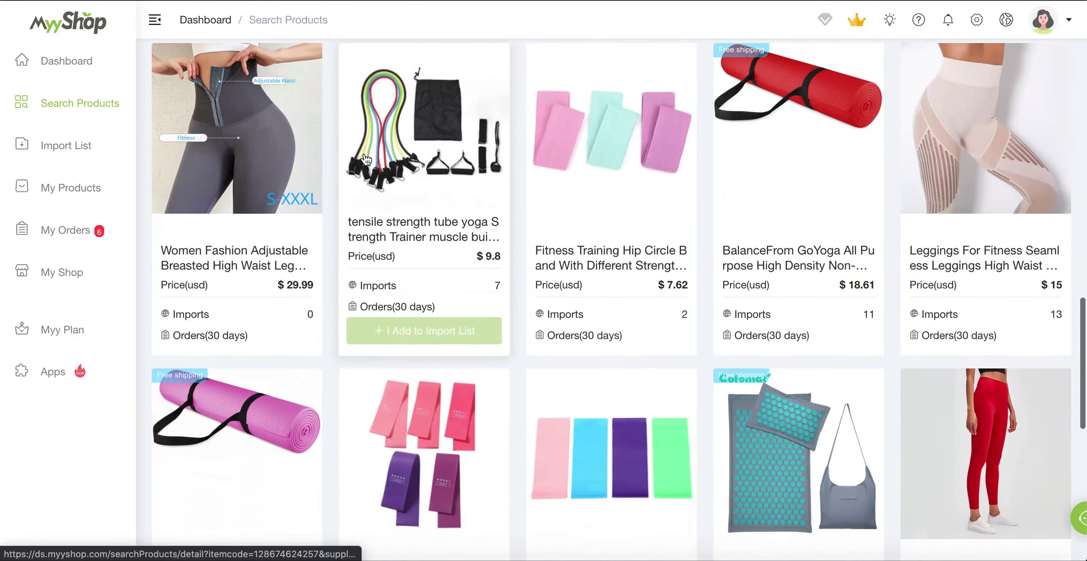
{"action": "scroll", "coordinate": [365, 159], "scroll_direction": "up", "scroll_amount": 20}
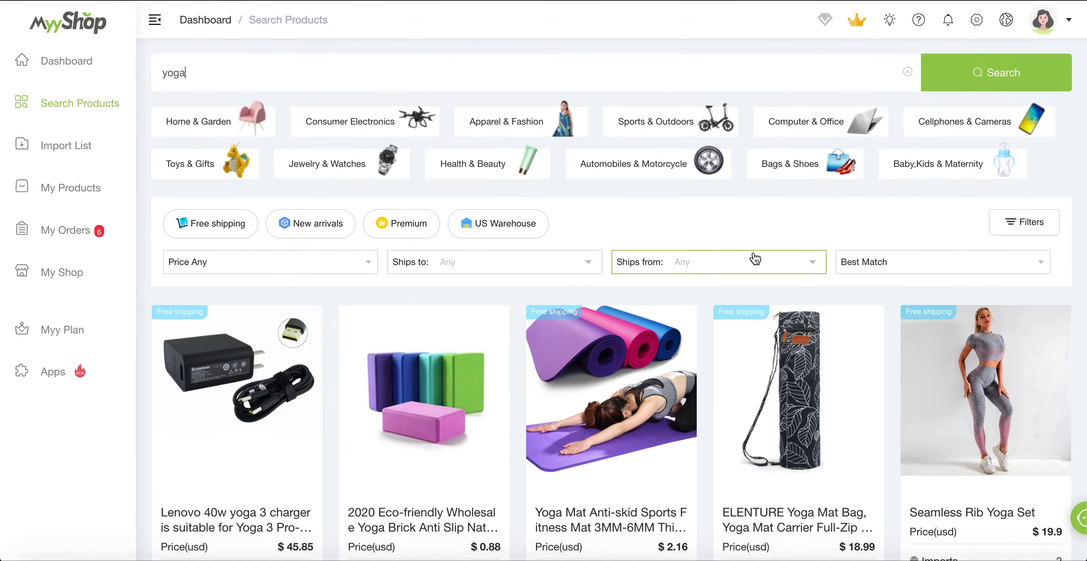
{"action": "left_click", "coordinate": [887, 268]}
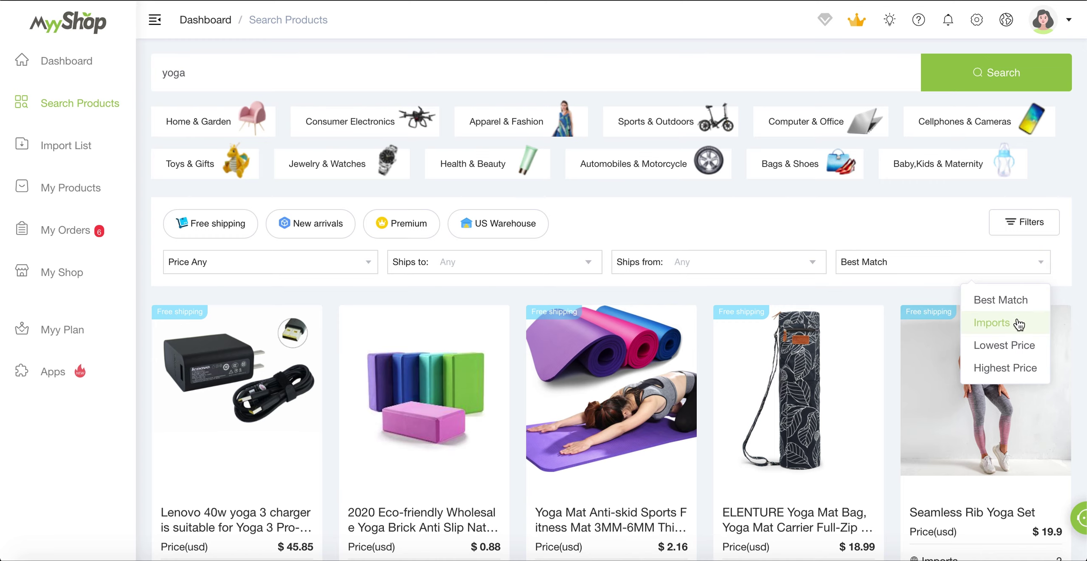
{"action": "left_click", "coordinate": [1018, 354]}
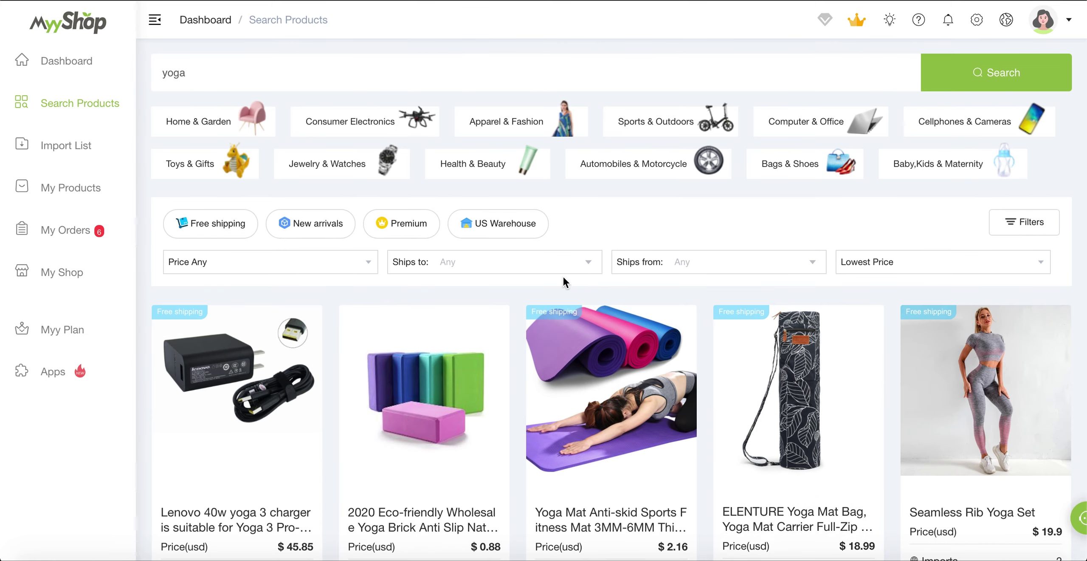
Step: Open the details of the Yoga Mat Anti-skid Sports Fitness Mat from the yoga results
{"action": "scroll", "coordinate": [563, 277], "scroll_direction": "down", "scroll_amount": 4}
{"action": "scroll", "coordinate": [339, 319], "scroll_direction": "up", "scroll_amount": 4}
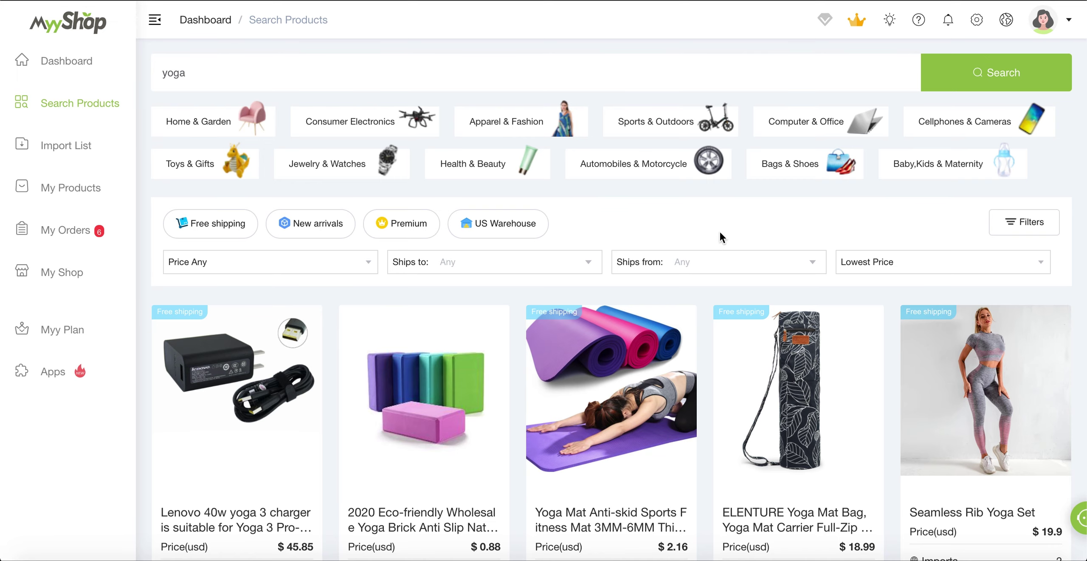
{"action": "scroll", "coordinate": [556, 306], "scroll_direction": "down", "scroll_amount": 4}
{"action": "left_click", "coordinate": [577, 321]}
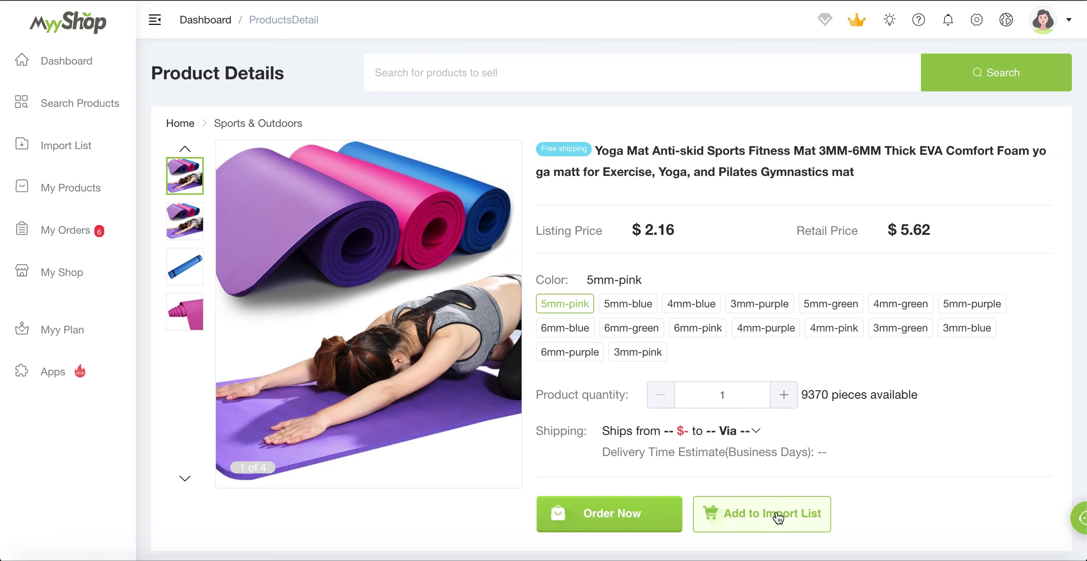
Step: Examine the yoga mat's prices, color variants and product details, and open its available shipping methods
{"action": "scroll", "coordinate": [729, 282], "scroll_direction": "down", "scroll_amount": 4}
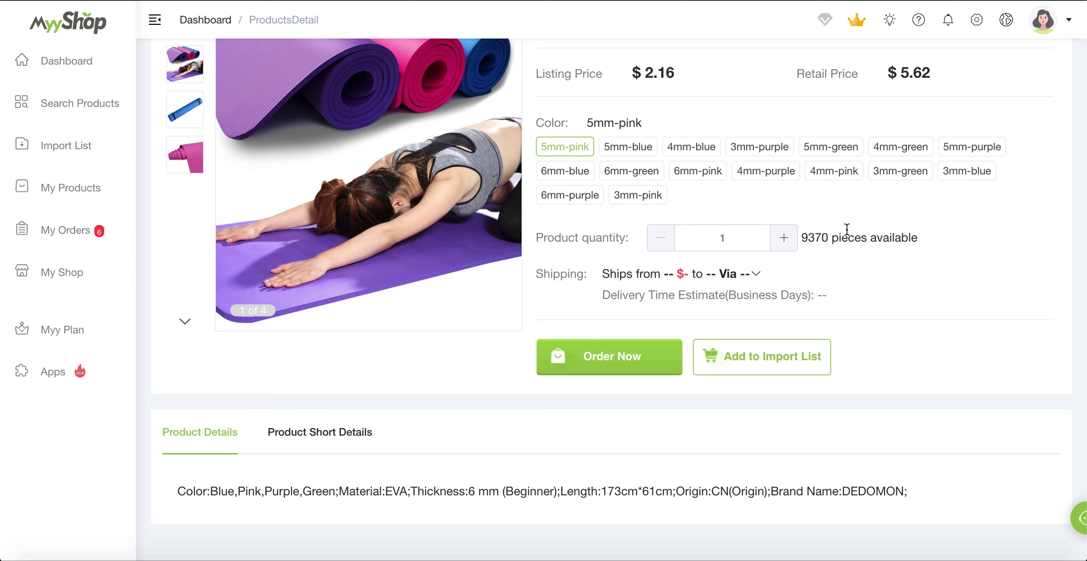
{"action": "scroll", "coordinate": [846, 230], "scroll_direction": "up", "scroll_amount": 4}
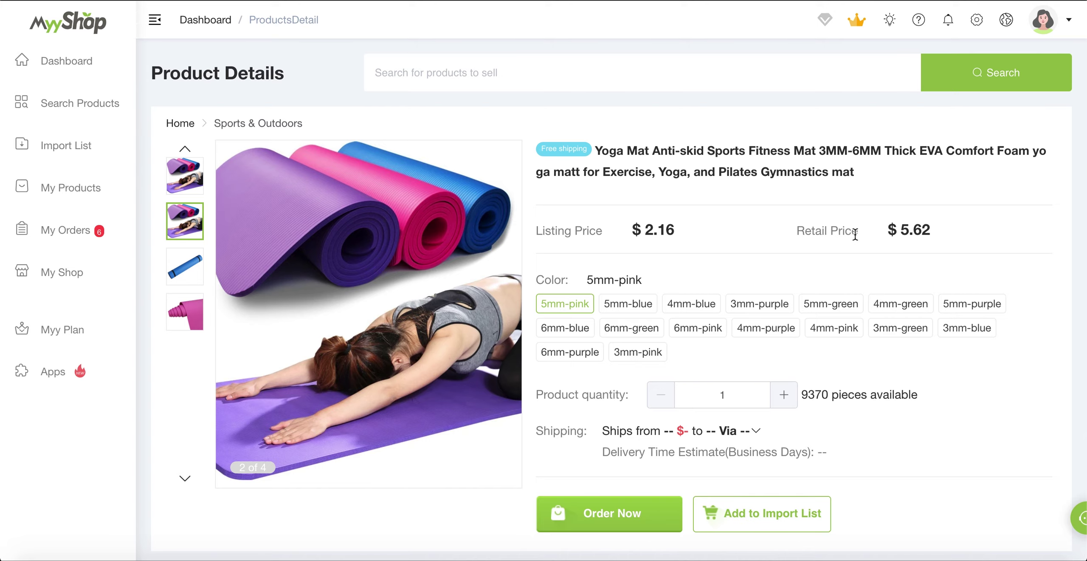
{"action": "scroll", "coordinate": [854, 233], "scroll_direction": "down", "scroll_amount": 3}
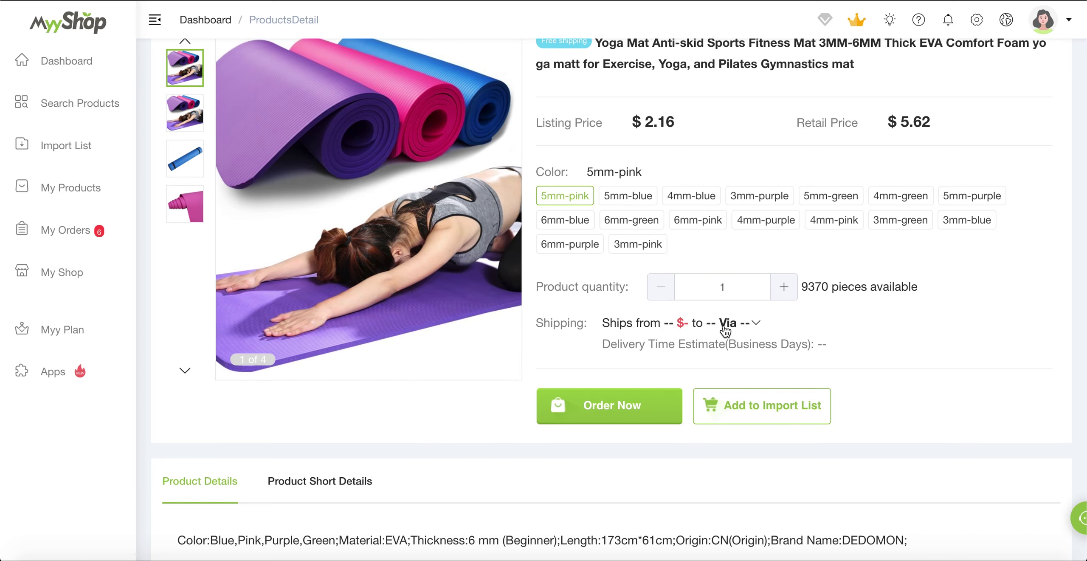
{"action": "left_click", "coordinate": [725, 326]}
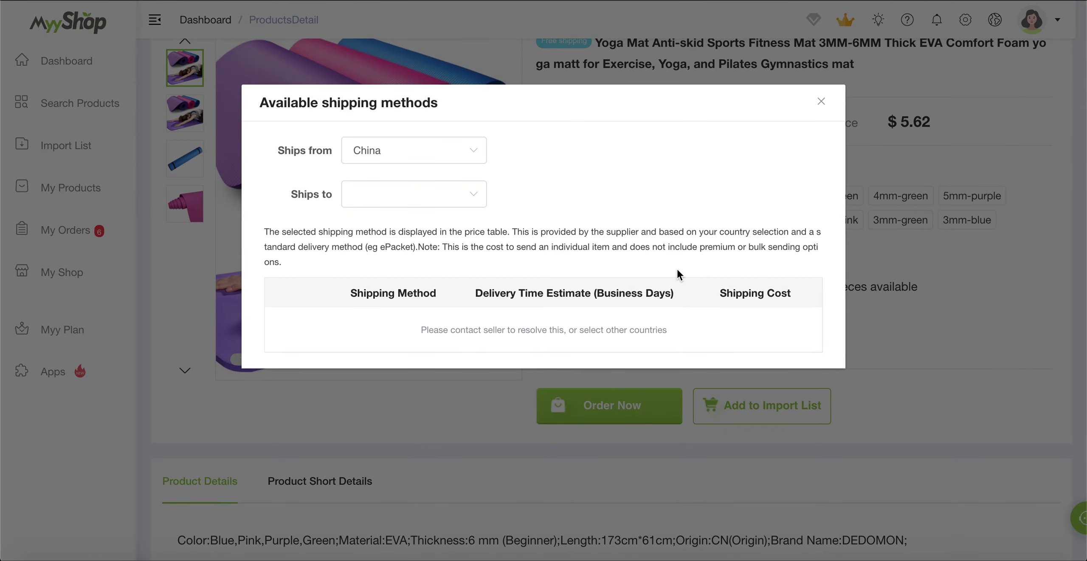
Step: Set the yoga mat's shipping from China to the United States and choose the free shipping method with 7-15 business days delivery
{"action": "left_click", "coordinate": [465, 153]}
{"action": "left_click", "coordinate": [462, 151]}
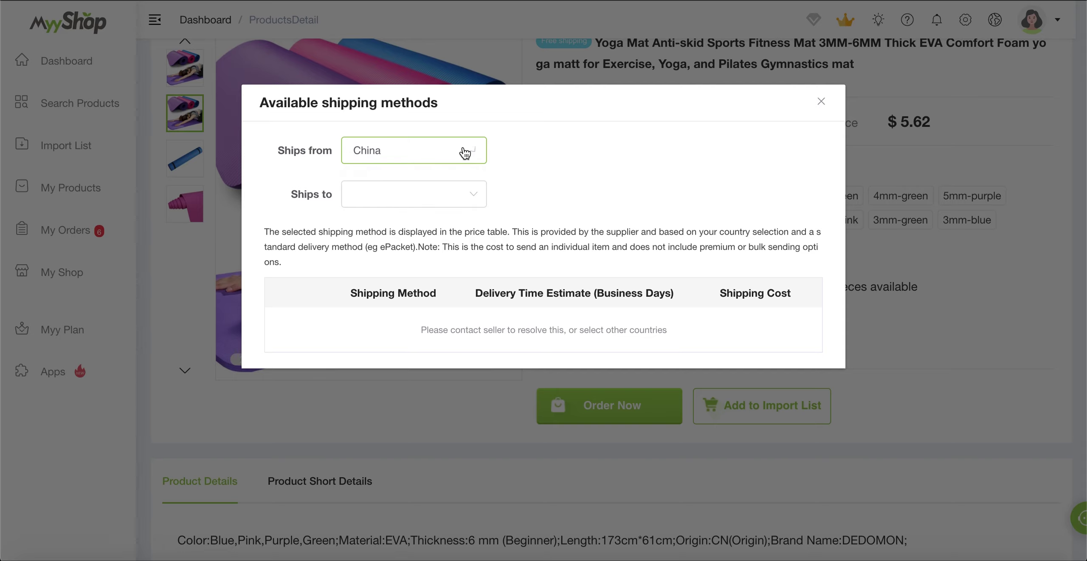
{"action": "left_click", "coordinate": [475, 156]}
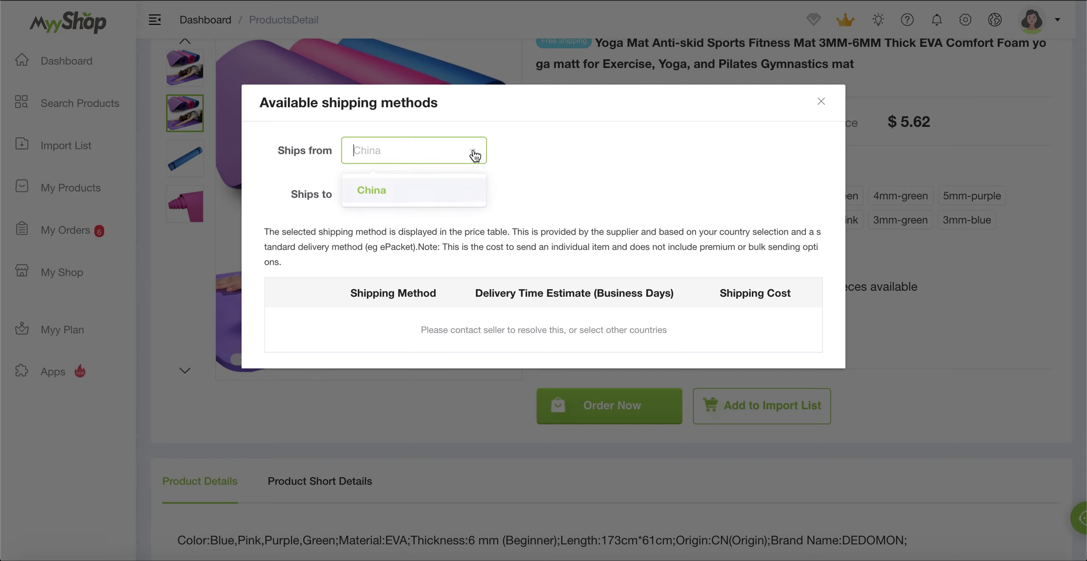
{"action": "left_click", "coordinate": [448, 198]}
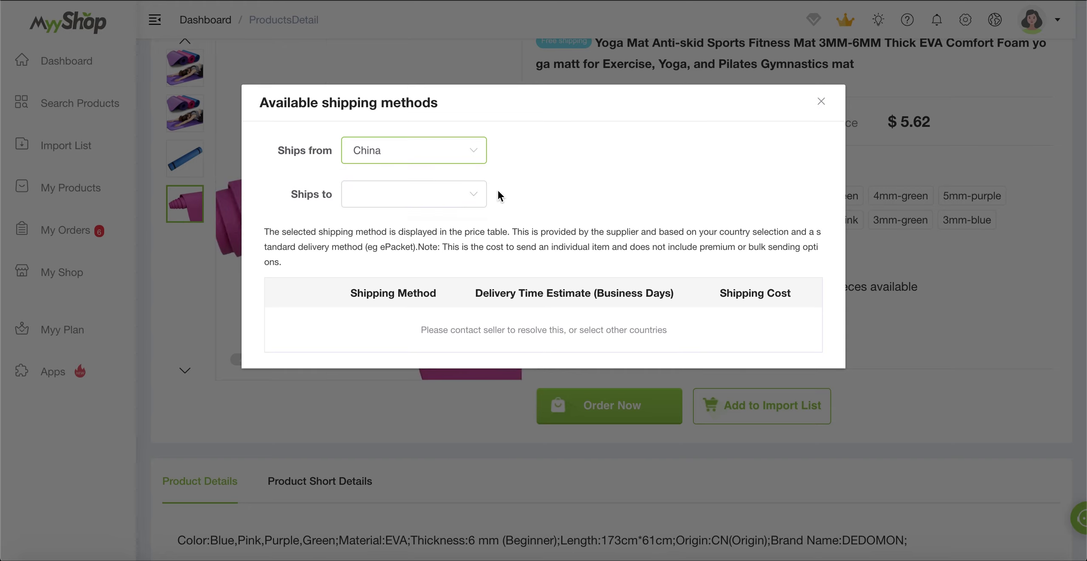
{"action": "left_click", "coordinate": [433, 192]}
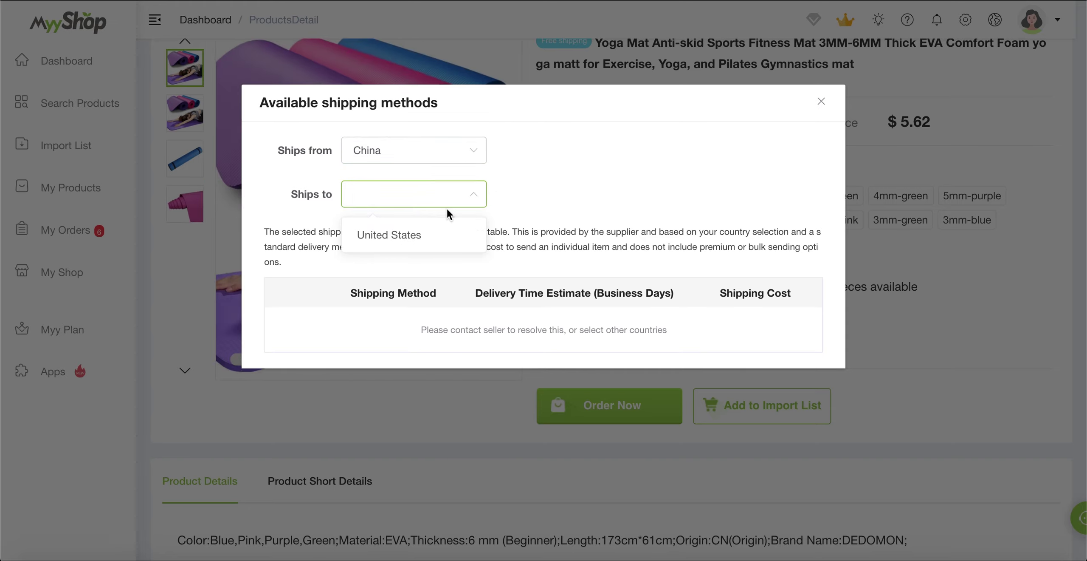
{"action": "left_click", "coordinate": [443, 238]}
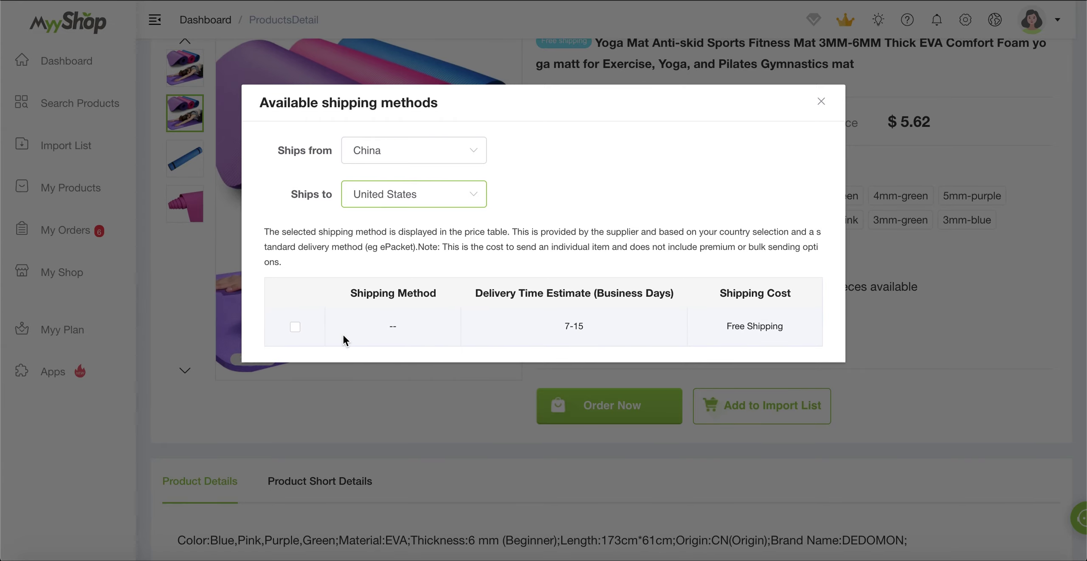
{"action": "left_click", "coordinate": [295, 326]}
Step: Open the order form for the yoga mat, look over its shipping information fields, and close it without ordering
{"action": "scroll", "coordinate": [859, 199], "scroll_direction": "up", "scroll_amount": 2}
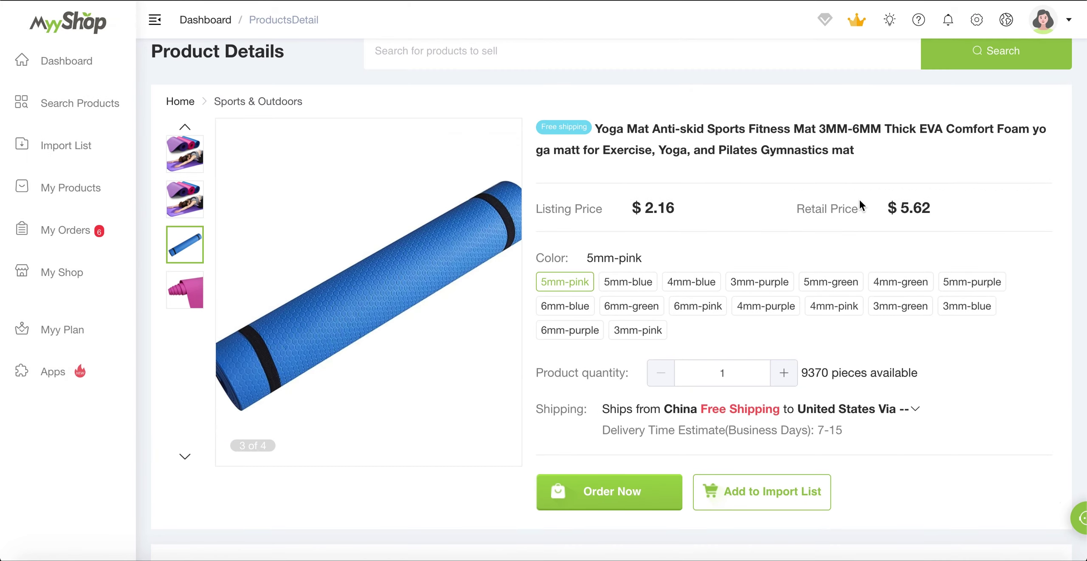
{"action": "scroll", "coordinate": [859, 198], "scroll_direction": "down", "scroll_amount": 3}
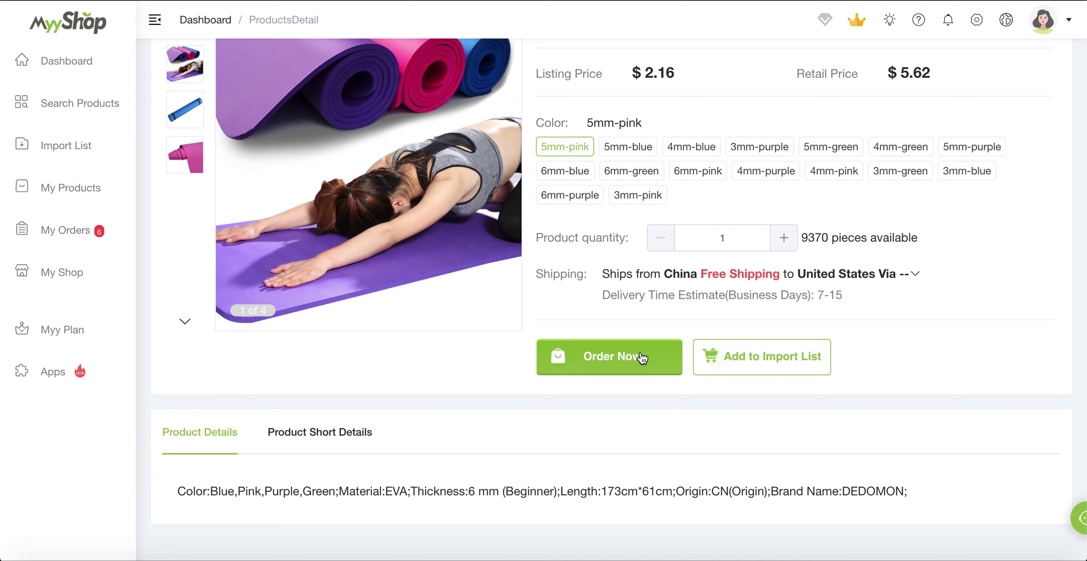
{"action": "left_click", "coordinate": [642, 358]}
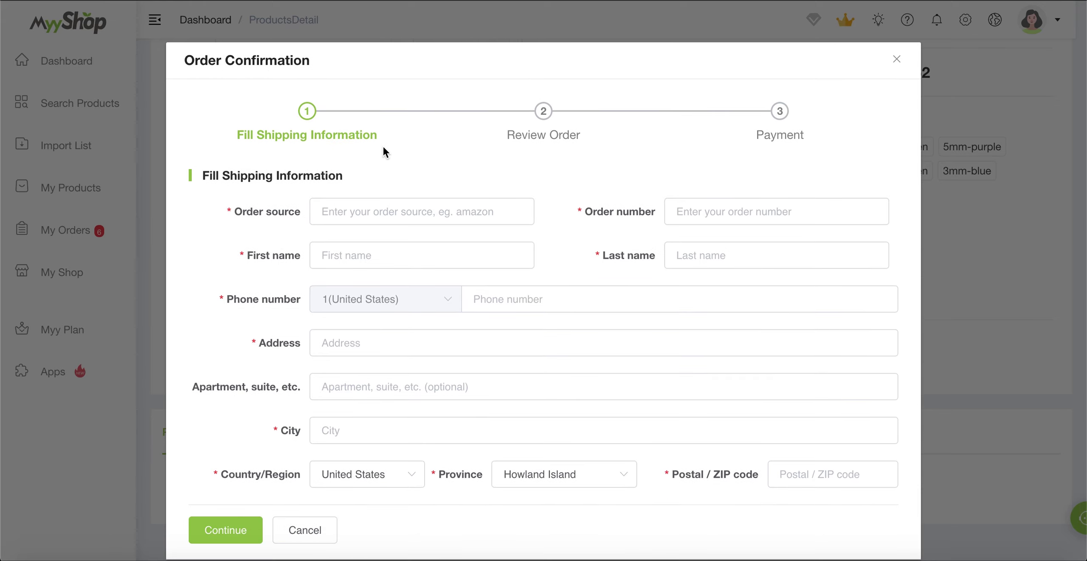
{"action": "scroll", "coordinate": [499, 167], "scroll_direction": "down", "scroll_amount": 1}
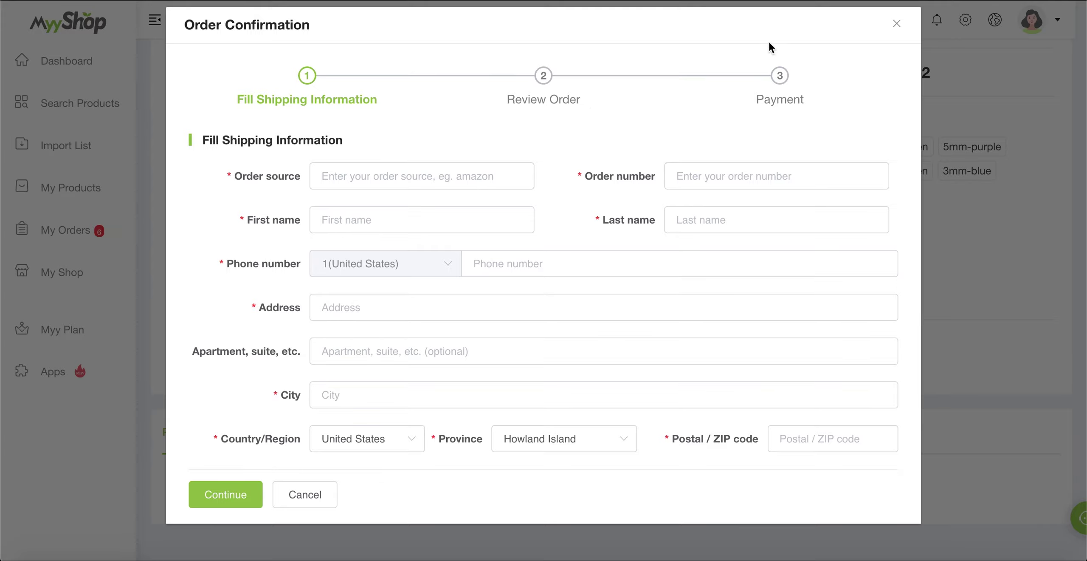
{"action": "left_click", "coordinate": [896, 25]}
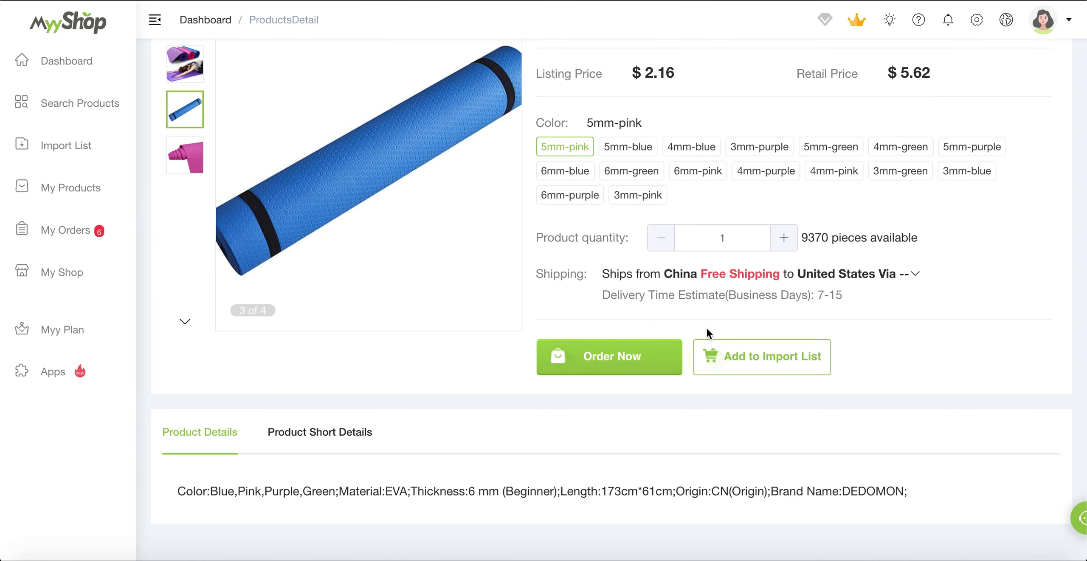
Step: Add the yoga mat to the import list and open the list at its entry
{"action": "left_click", "coordinate": [762, 354]}
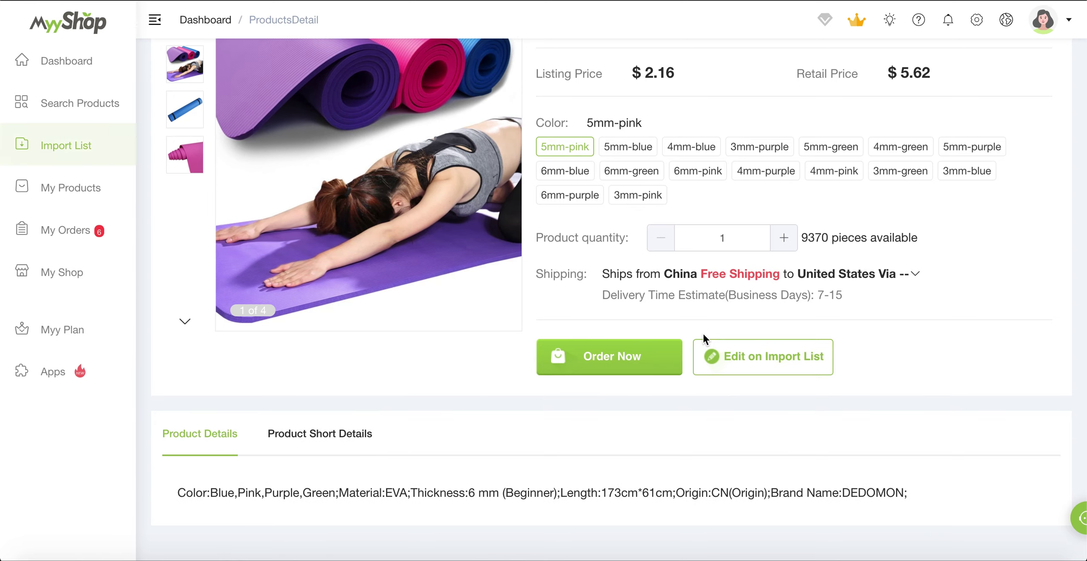
{"action": "left_click", "coordinate": [24, 144]}
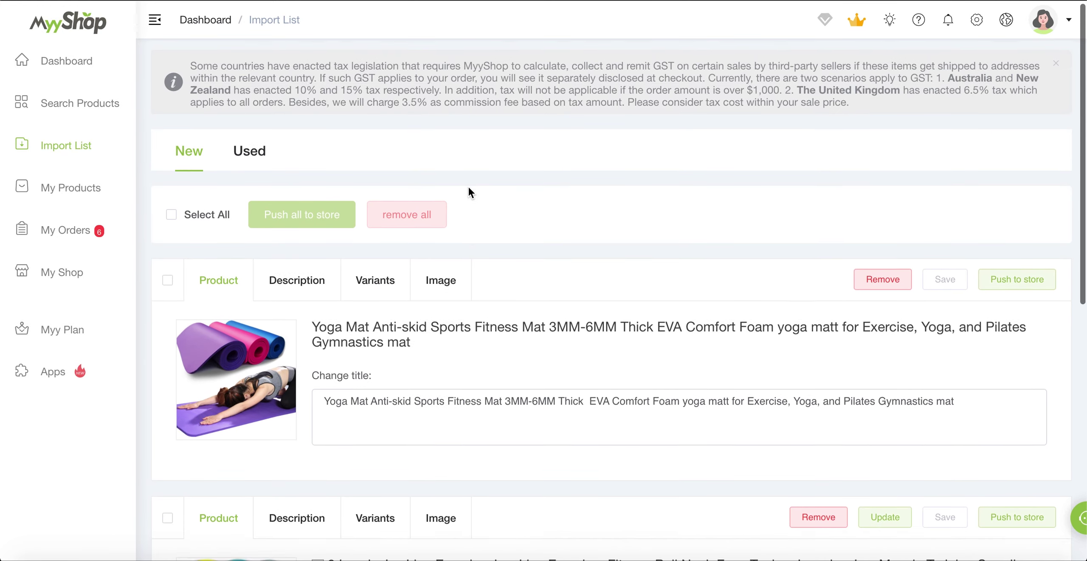
{"action": "scroll", "coordinate": [464, 333], "scroll_direction": "down", "scroll_amount": 3}
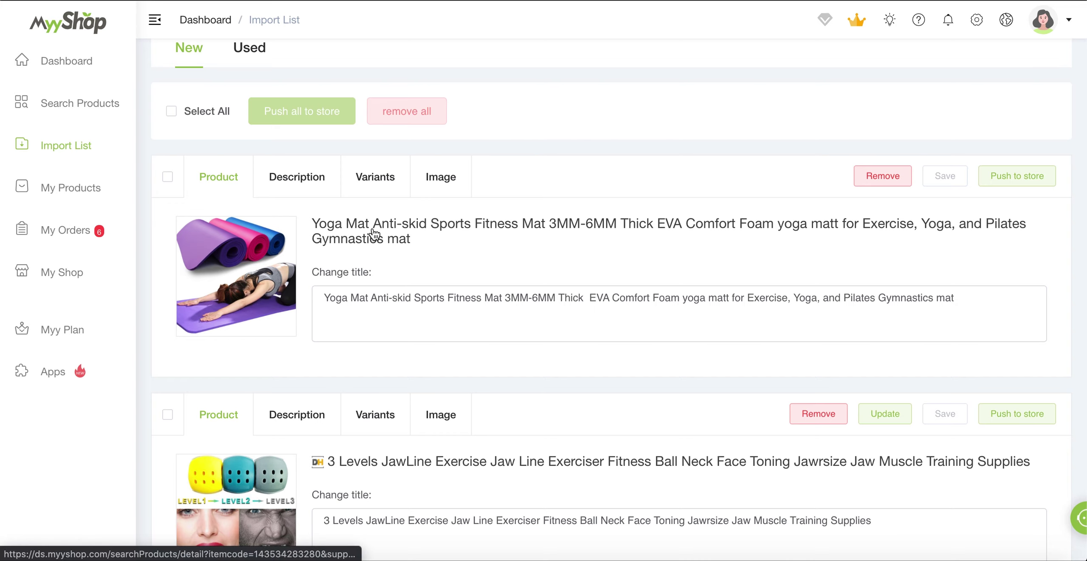
Step: Examine the editable title, short description and long description of the yoga mat in the import list
{"action": "left_click", "coordinate": [408, 306]}
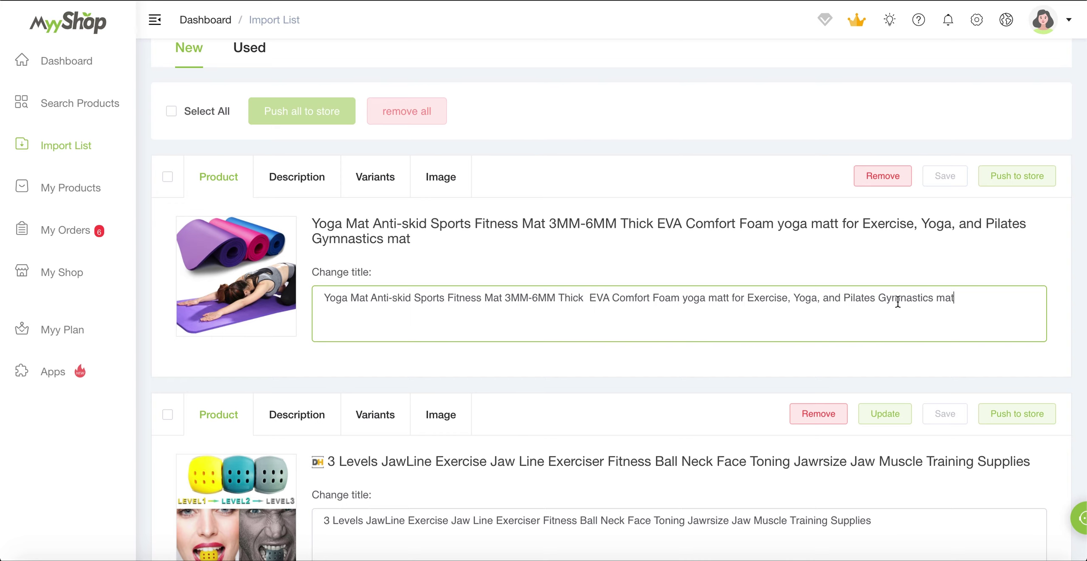
{"action": "triple_click", "coordinate": [965, 301]}
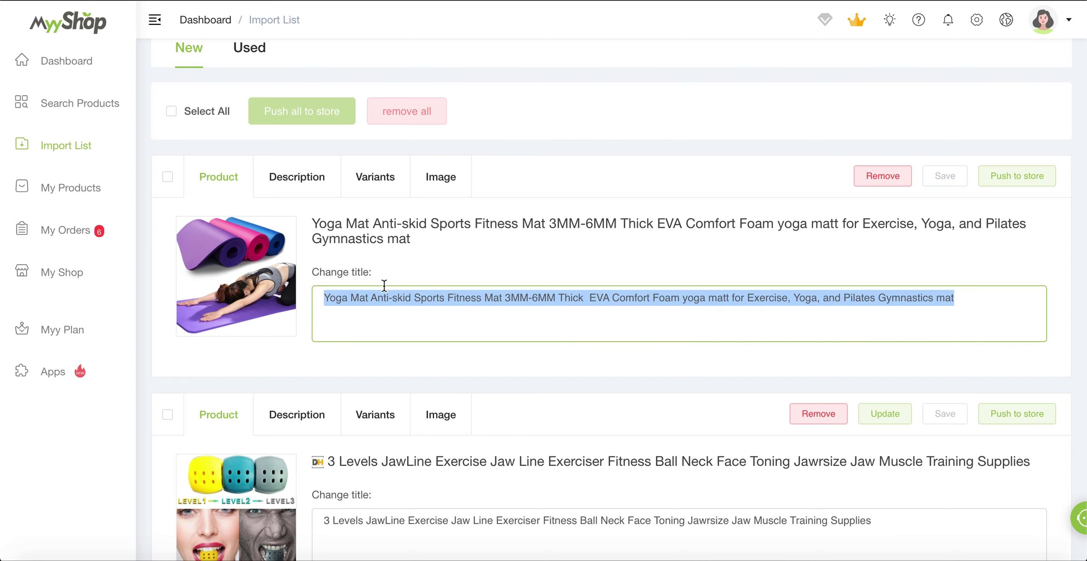
{"action": "left_click", "coordinate": [735, 299]}
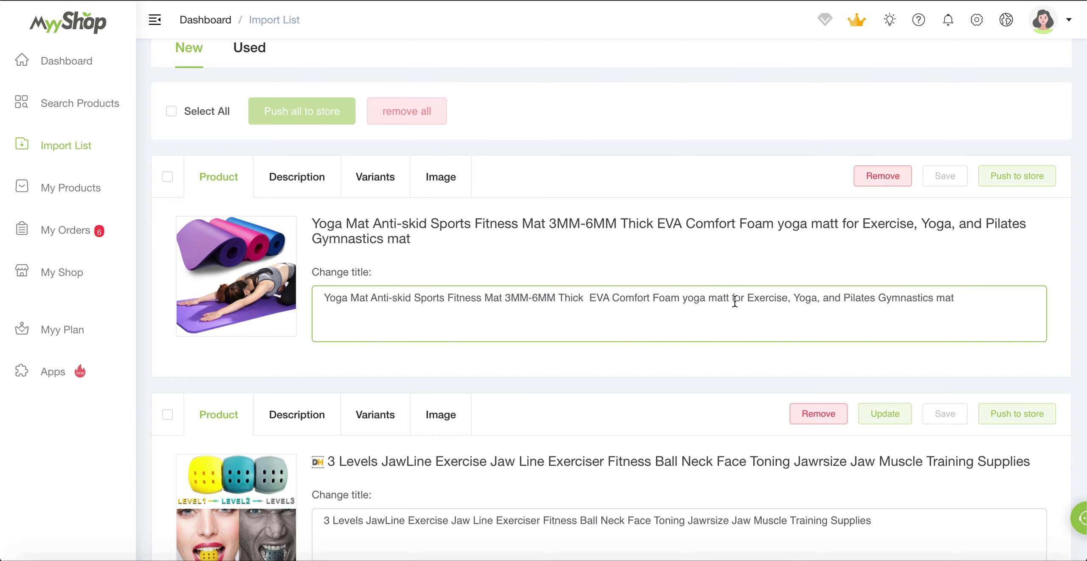
{"action": "left_click", "coordinate": [337, 191]}
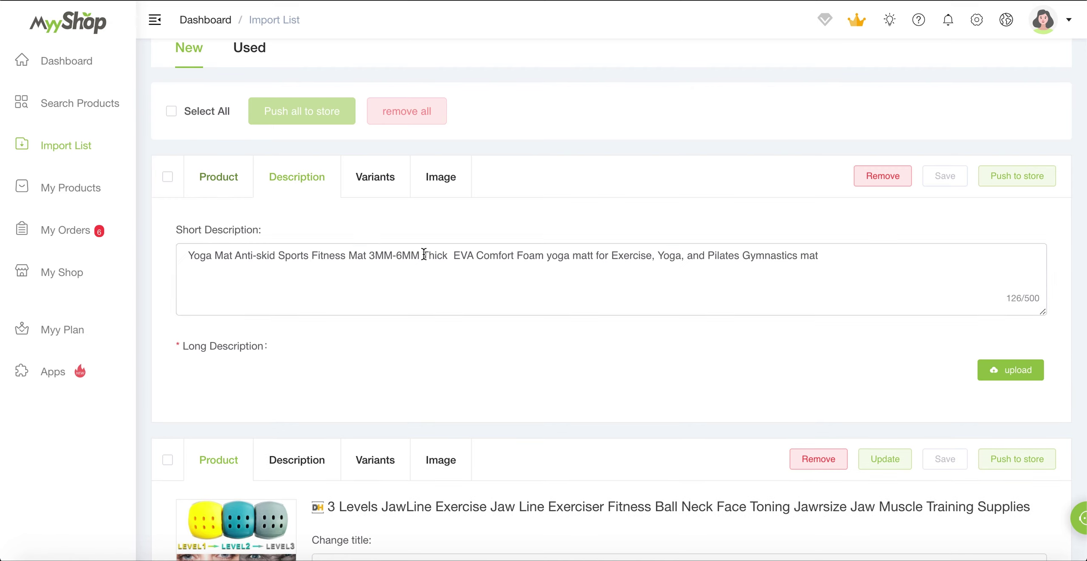
{"action": "left_click", "coordinate": [454, 258]}
{"action": "scroll", "coordinate": [711, 256], "scroll_direction": "down", "scroll_amount": 6}
{"action": "scroll", "coordinate": [594, 250], "scroll_direction": "up", "scroll_amount": 1}
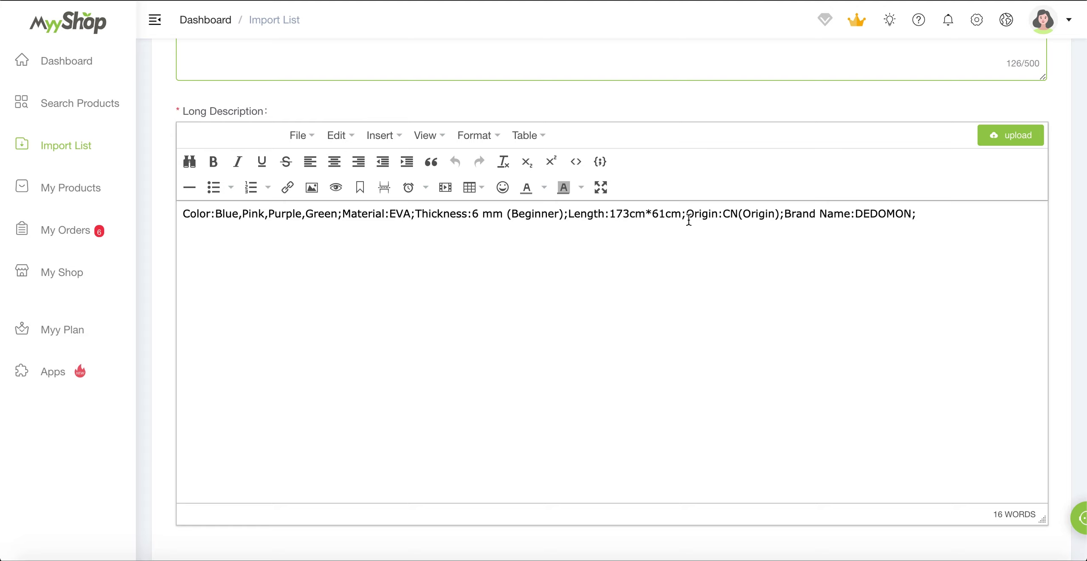
{"action": "scroll", "coordinate": [688, 218], "scroll_direction": "up", "scroll_amount": 7}
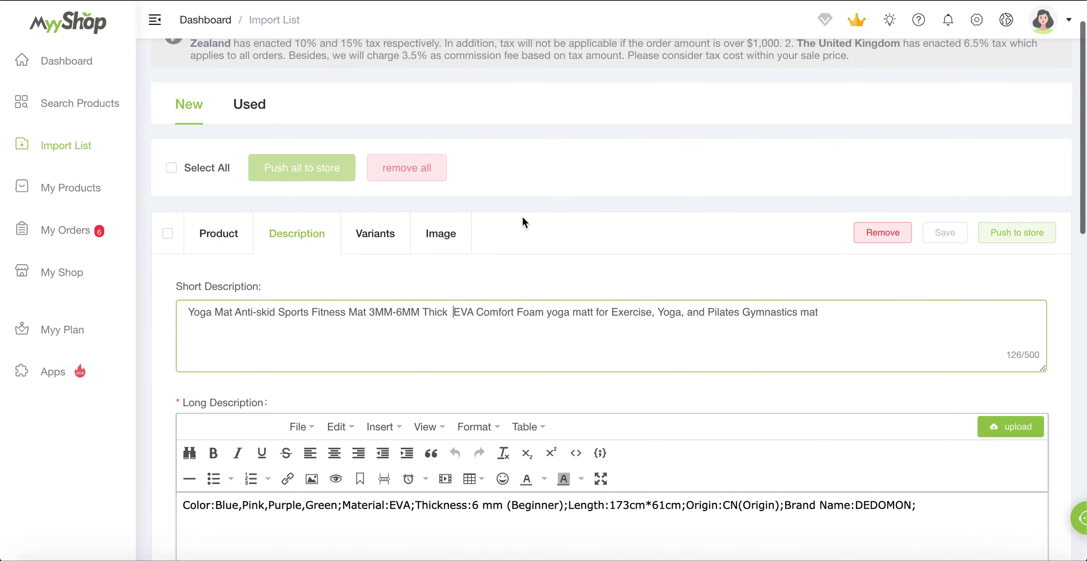
Step: Examine the yoga mat's variants with their colors, costs, sale prices, profits and stock
{"action": "left_click", "coordinate": [375, 233]}
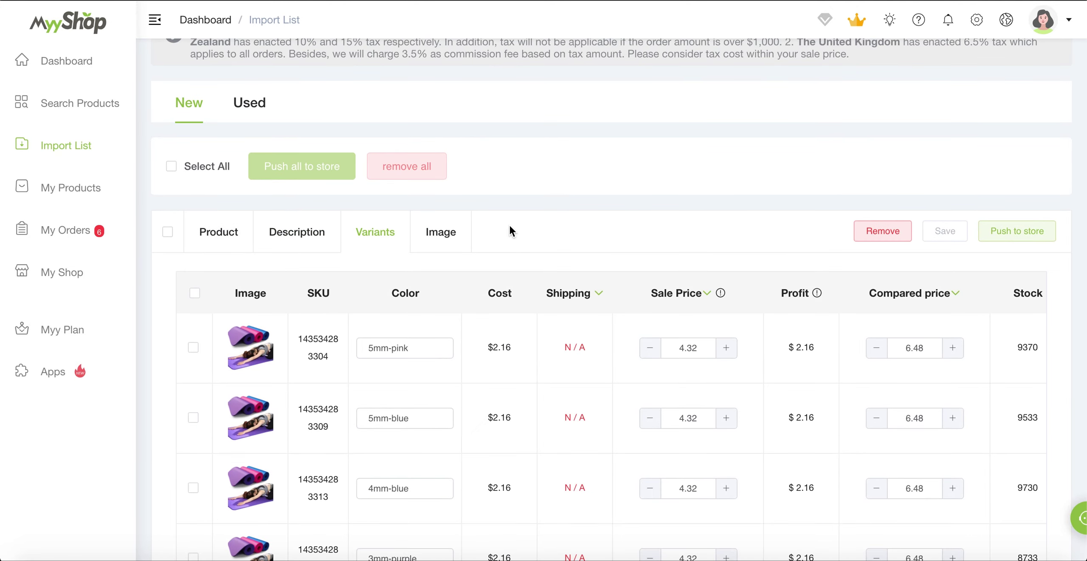
{"action": "scroll", "coordinate": [509, 226], "scroll_direction": "down", "scroll_amount": 6}
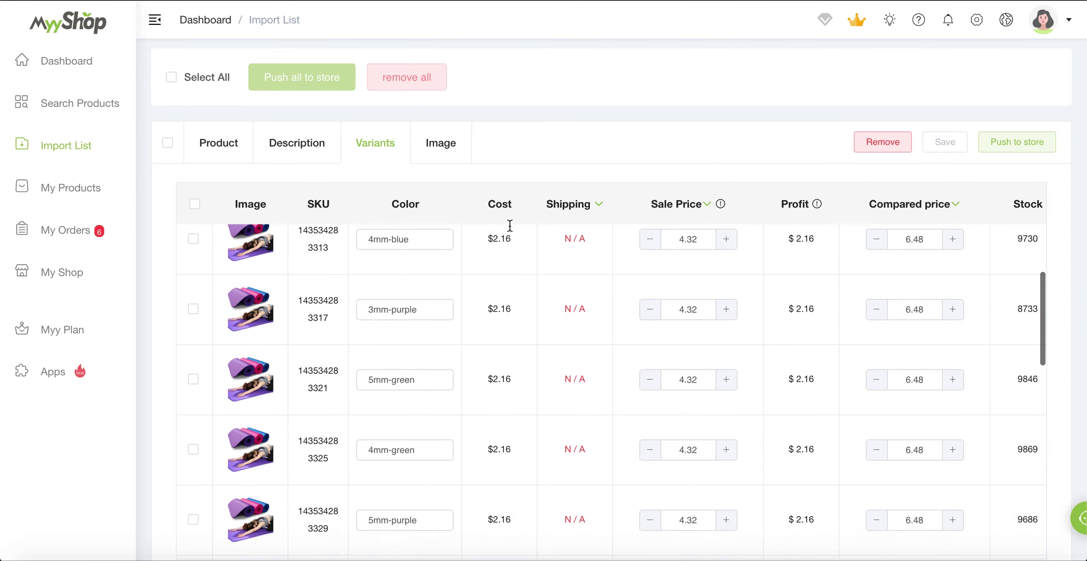
{"action": "scroll", "coordinate": [510, 225], "scroll_direction": "down", "scroll_amount": 3}
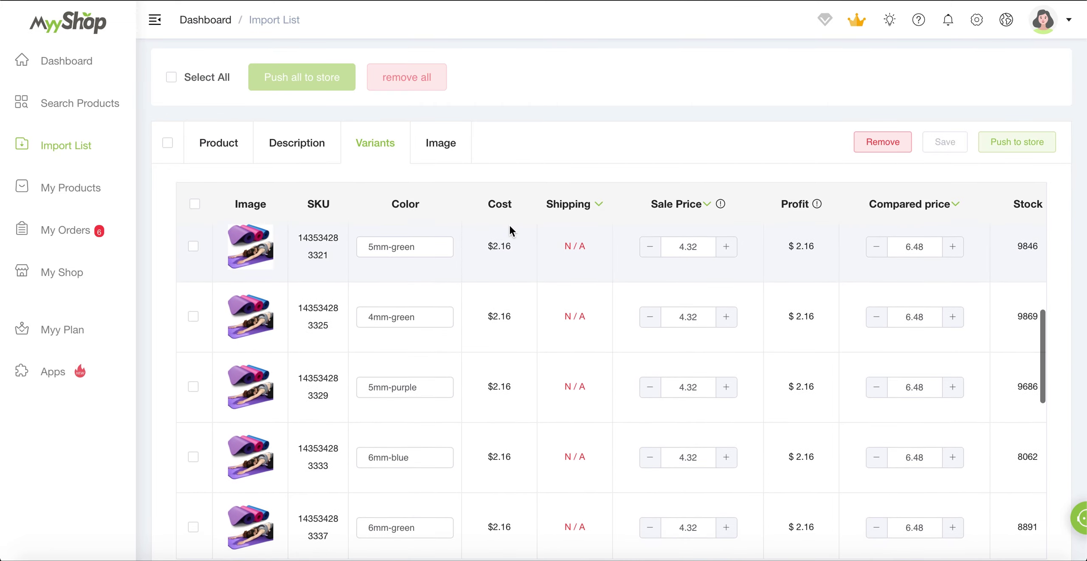
{"action": "scroll", "coordinate": [510, 226], "scroll_direction": "down", "scroll_amount": 7}
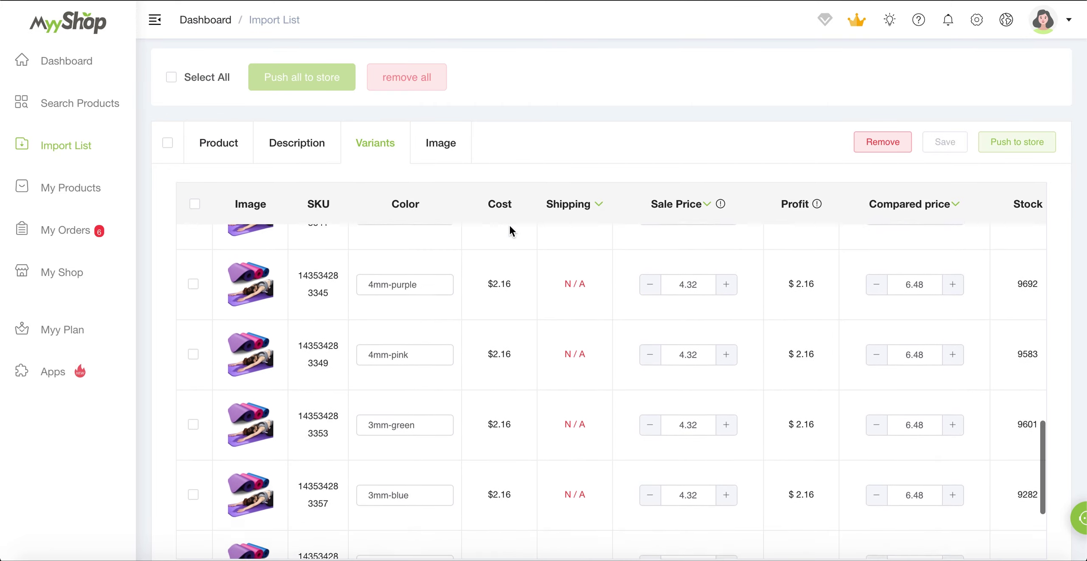
{"action": "scroll", "coordinate": [509, 224], "scroll_direction": "down", "scroll_amount": 2}
{"action": "scroll", "coordinate": [476, 304], "scroll_direction": "up", "scroll_amount": 18}
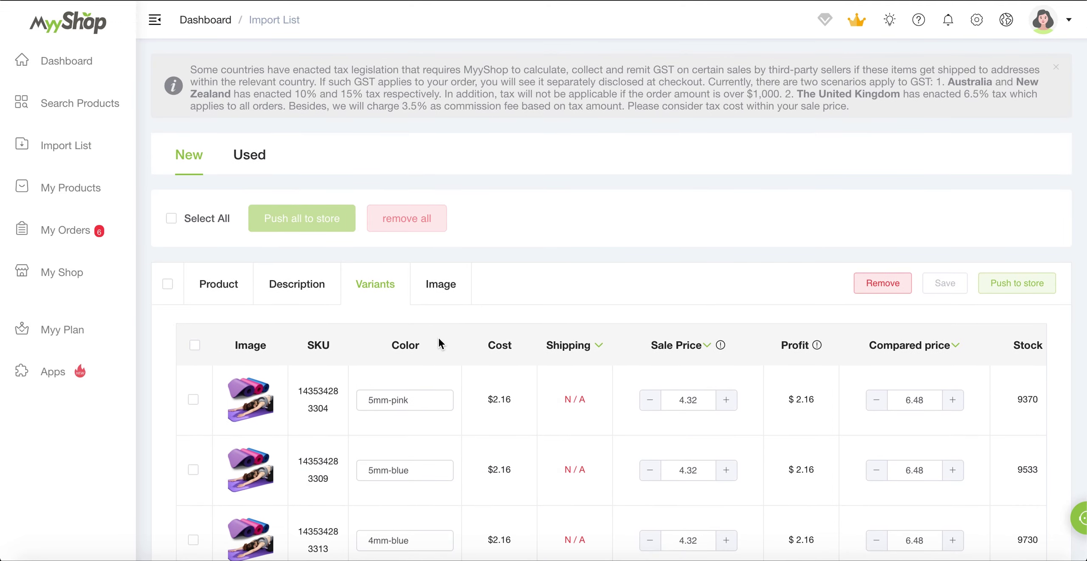
{"action": "scroll", "coordinate": [438, 336], "scroll_direction": "down", "scroll_amount": 3}
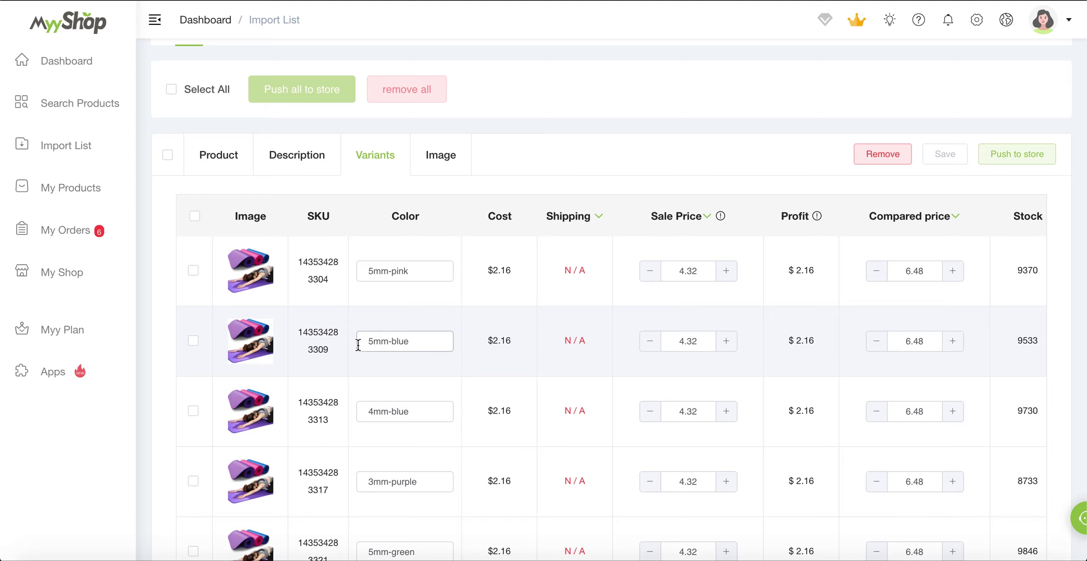
Step: Select the 5mm-pink, 5mm-blue and 4mm-blue variants of the yoga mat for import
{"action": "left_click", "coordinate": [193, 340]}
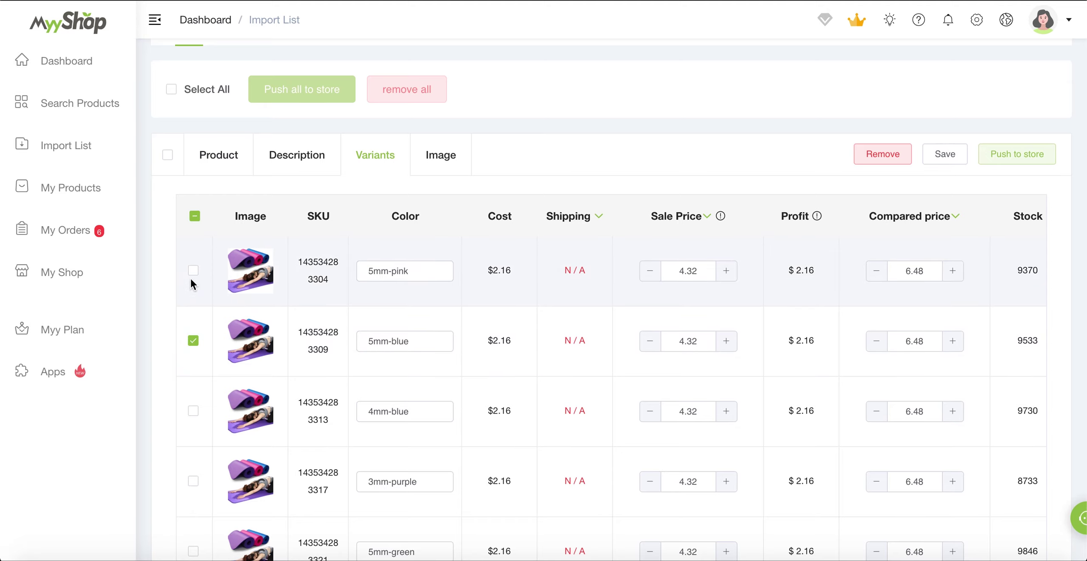
{"action": "left_click", "coordinate": [194, 271]}
{"action": "scroll", "coordinate": [394, 282], "scroll_direction": "down", "scroll_amount": 3}
{"action": "scroll", "coordinate": [402, 295], "scroll_direction": "up", "scroll_amount": 6}
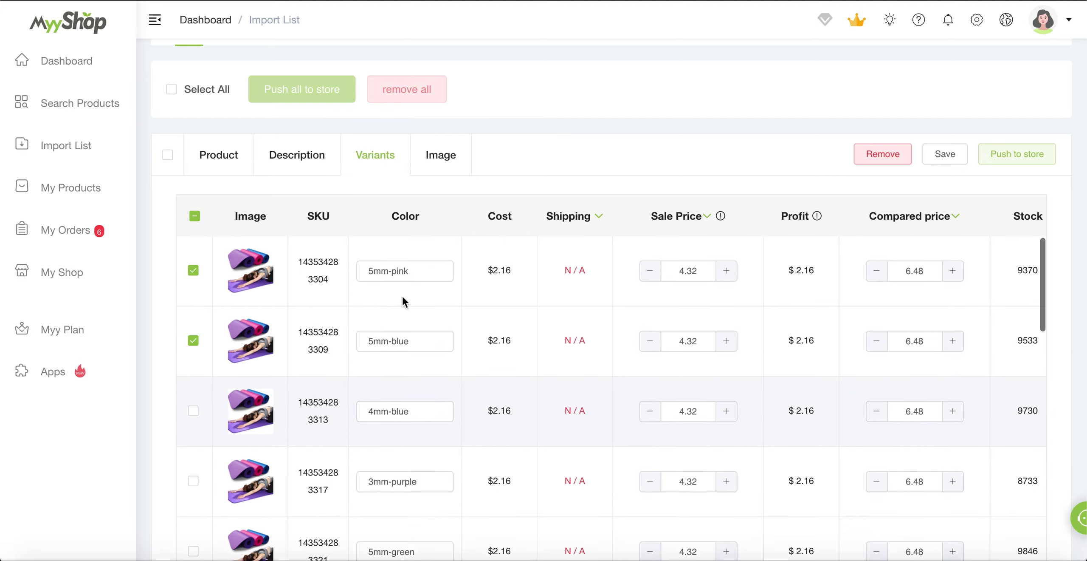
{"action": "scroll", "coordinate": [402, 297], "scroll_direction": "down", "scroll_amount": 5}
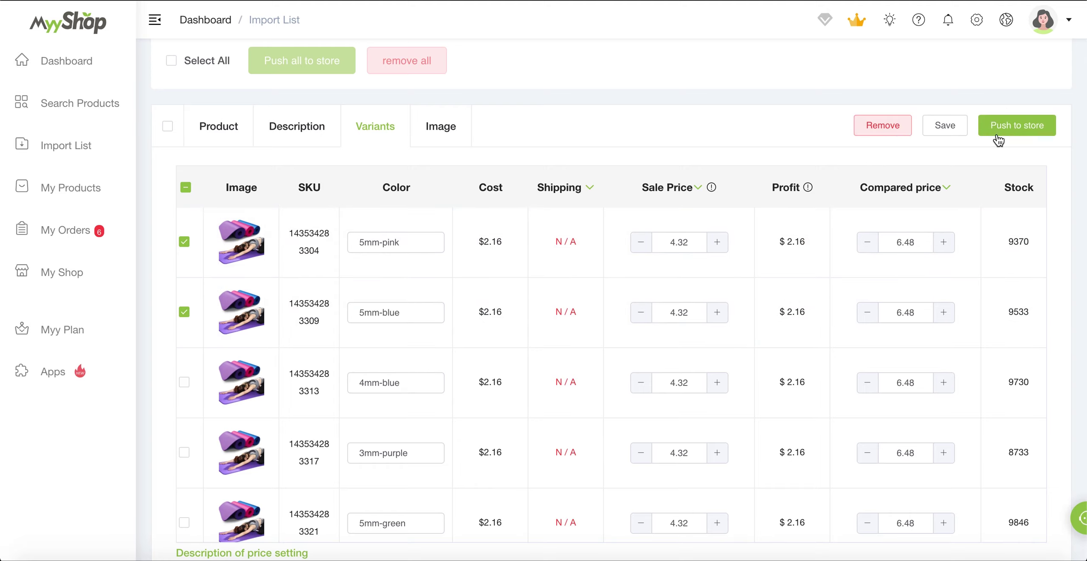
{"action": "scroll", "coordinate": [475, 220], "scroll_direction": "down", "scroll_amount": 2}
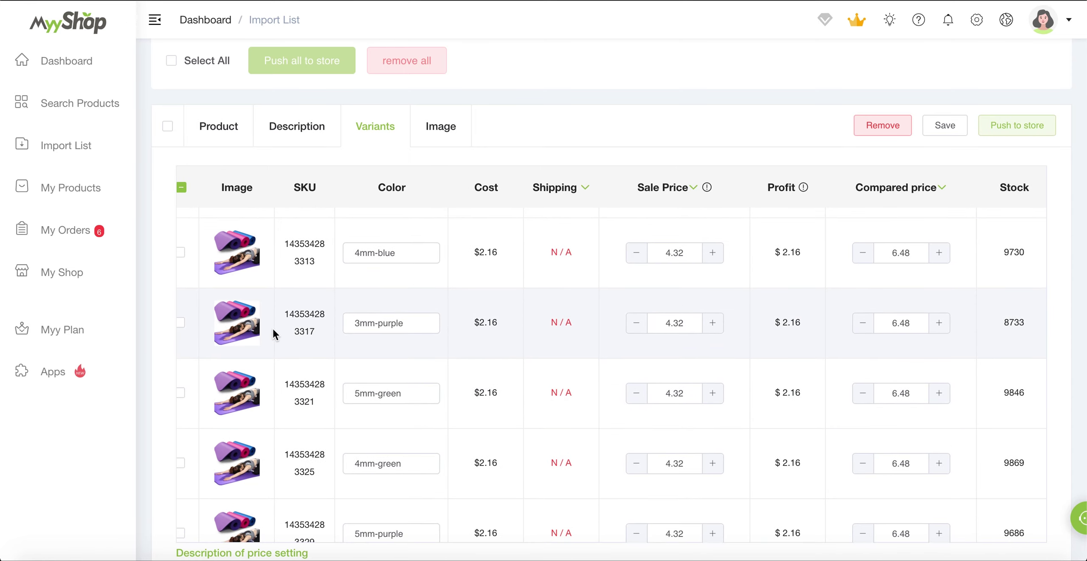
{"action": "scroll", "coordinate": [274, 323], "scroll_direction": "up", "scroll_amount": 3}
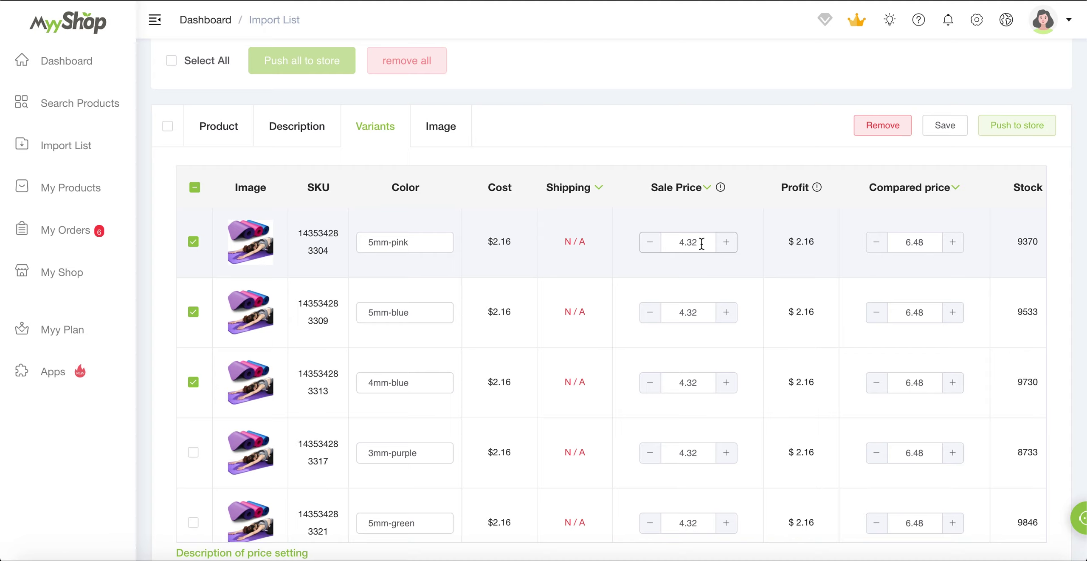